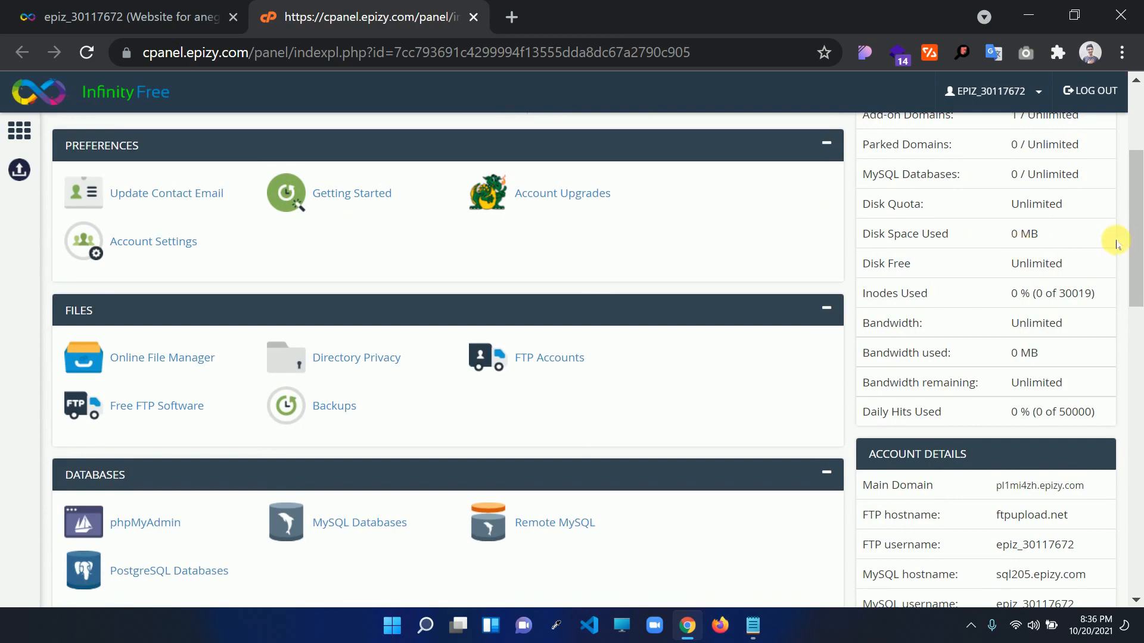
# Scroll the control panel stats and highlight the Inodes Used statistic
pyautogui.moveTo(1134, 231); pyautogui.dragTo(1134, 236)
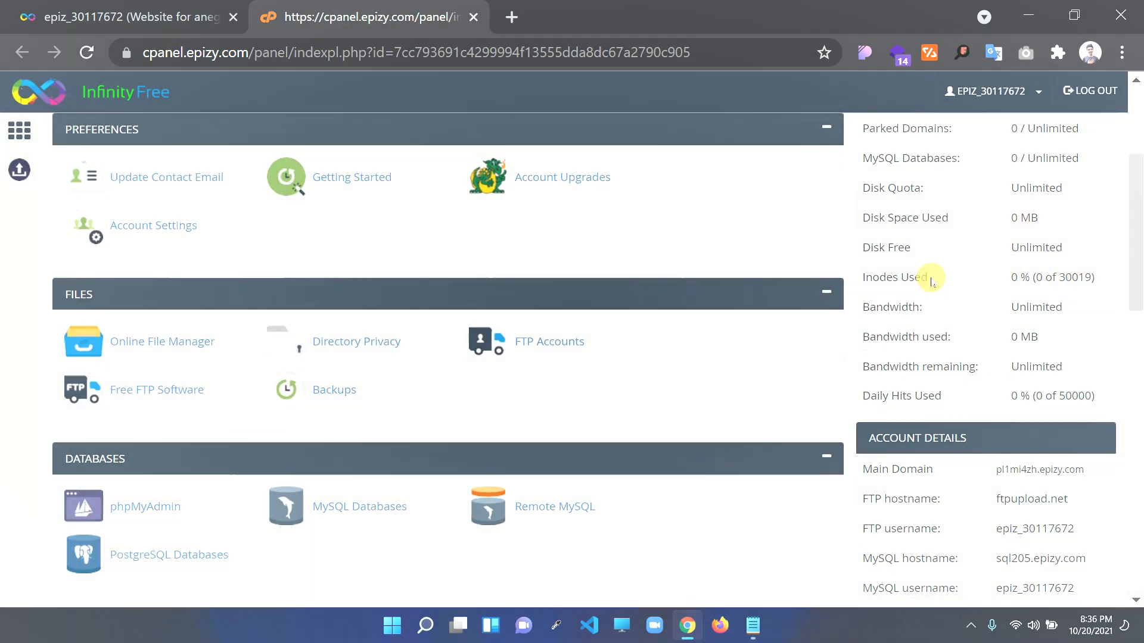
pyautogui.moveTo(931, 279); pyautogui.dragTo(898, 278)
pyautogui.moveTo(898, 278); pyautogui.dragTo(883, 279)
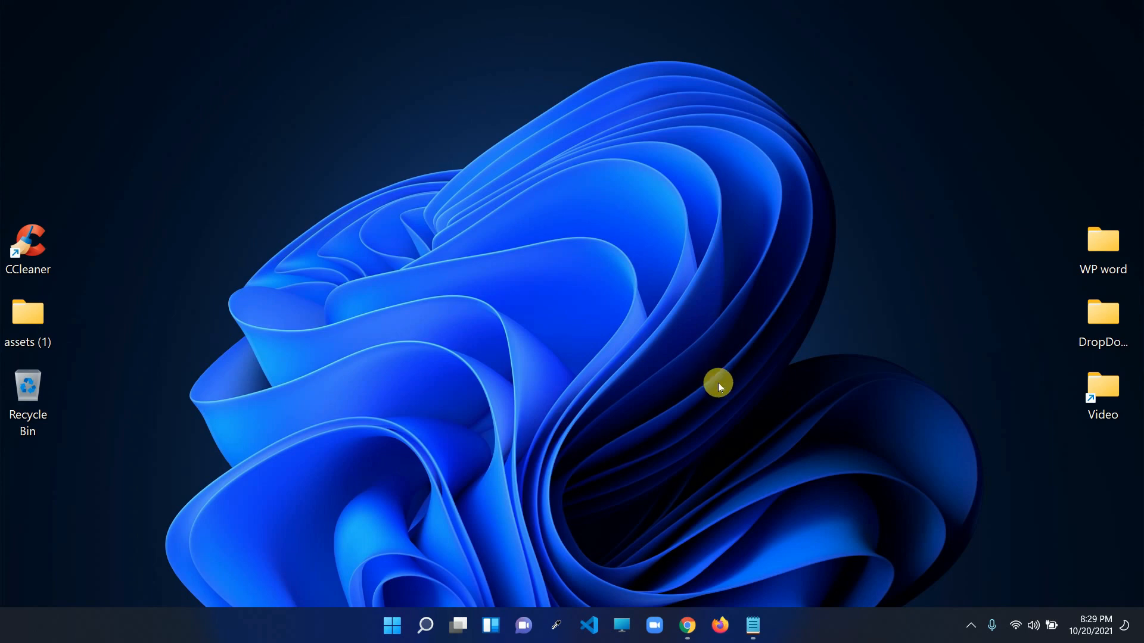
# Bring up Hosting.txt and point out each host from infinityfree.net to Profreehost.com
pyautogui.click(756, 622)
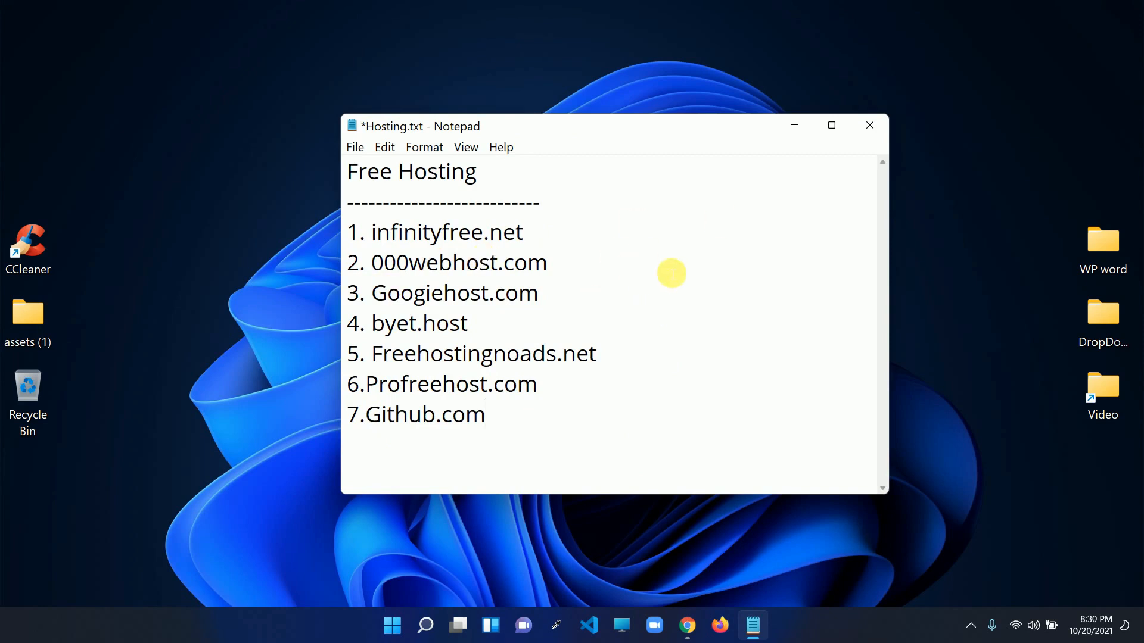
pyautogui.moveTo(551, 237); pyautogui.dragTo(405, 244)
pyautogui.moveTo(567, 266); pyautogui.dragTo(416, 260)
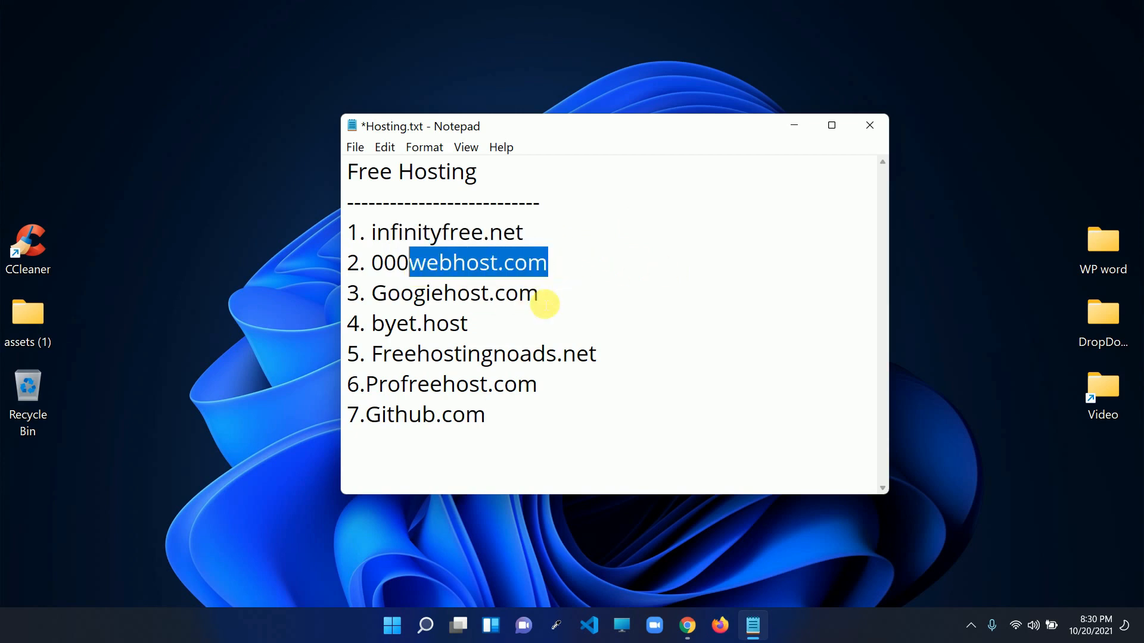
pyautogui.click(551, 298)
pyautogui.moveTo(555, 299); pyautogui.dragTo(435, 294)
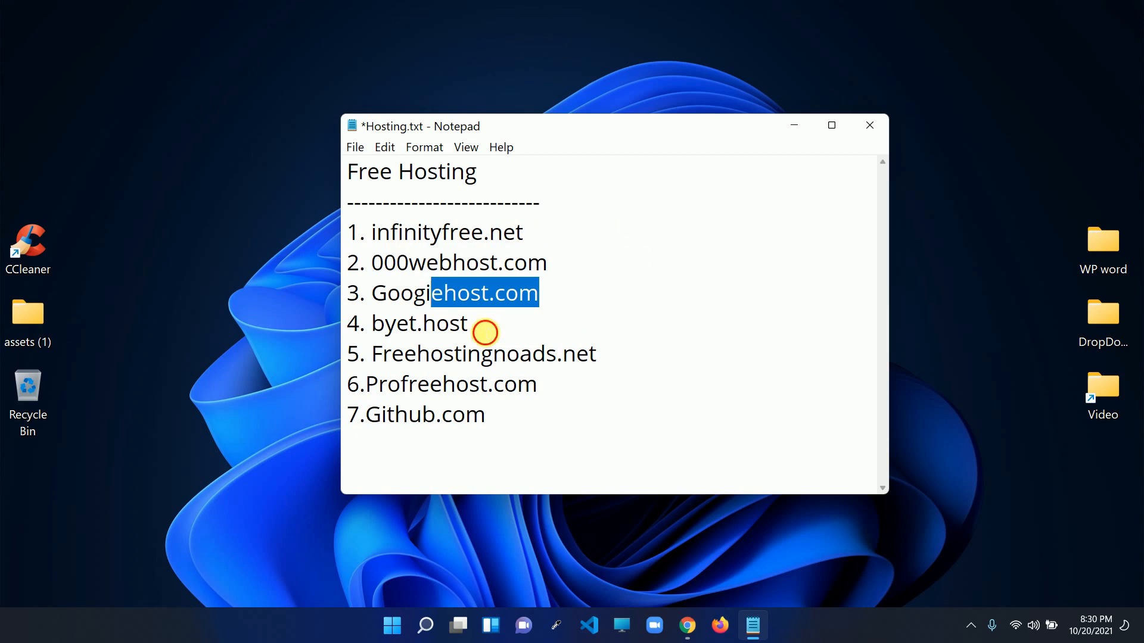
pyautogui.moveTo(382, 354); pyautogui.dragTo(346, 354)
pyautogui.moveTo(469, 323); pyautogui.dragTo(410, 324)
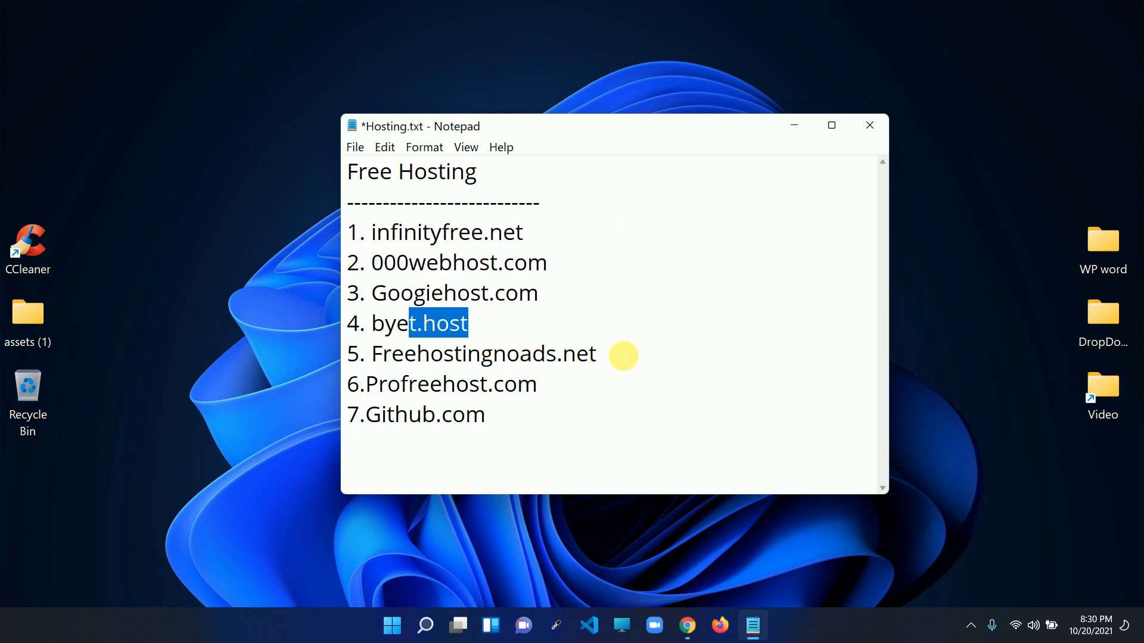
pyautogui.moveTo(623, 356); pyautogui.dragTo(506, 353)
pyautogui.moveTo(567, 388); pyautogui.dragTo(458, 418)
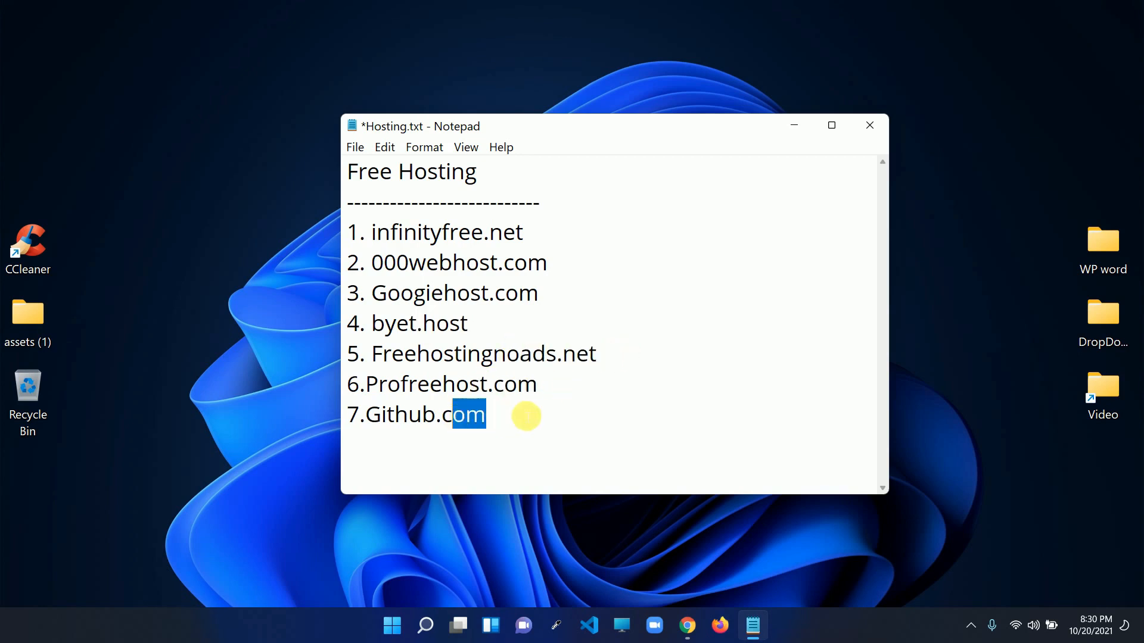
# Delete the 7.Github.com line and add blank lines after the dashes and infinityfree.net
pyautogui.moveTo(527, 416); pyautogui.dragTo(347, 417)
pyautogui.press('BackSpace')
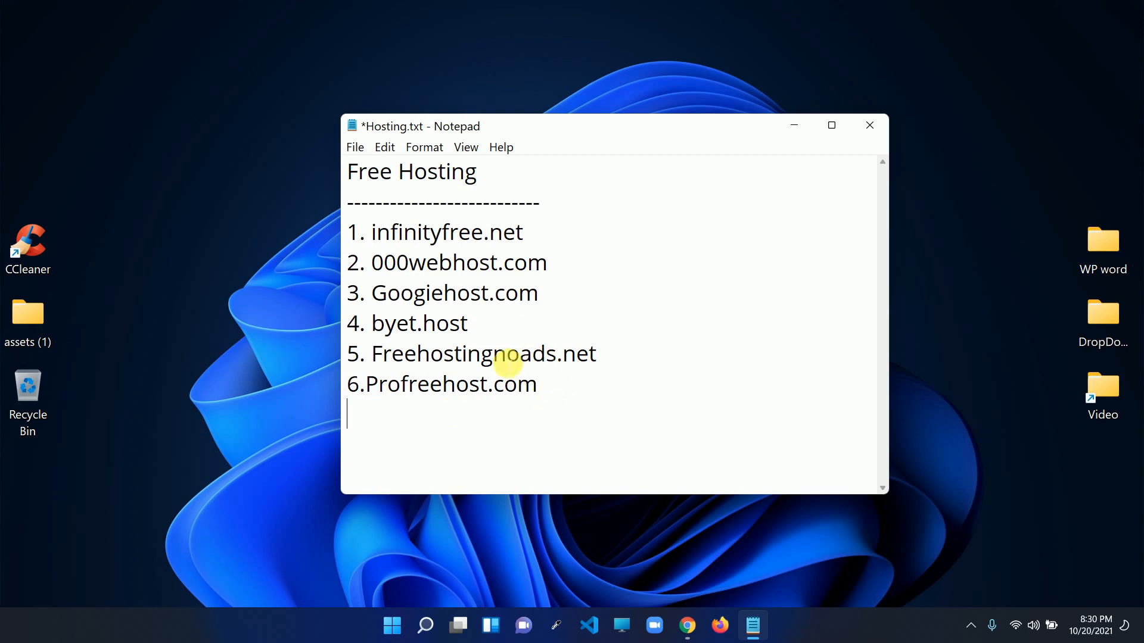
pyautogui.click(546, 238)
pyautogui.press('Return')
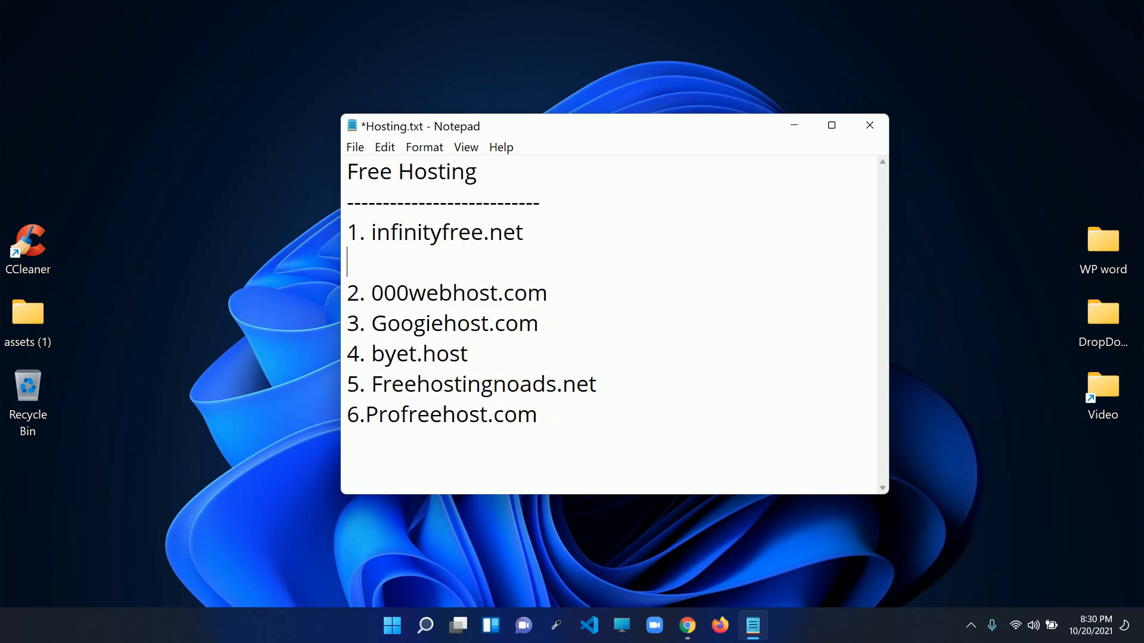
pyautogui.click(582, 204)
pyautogui.press('Return')
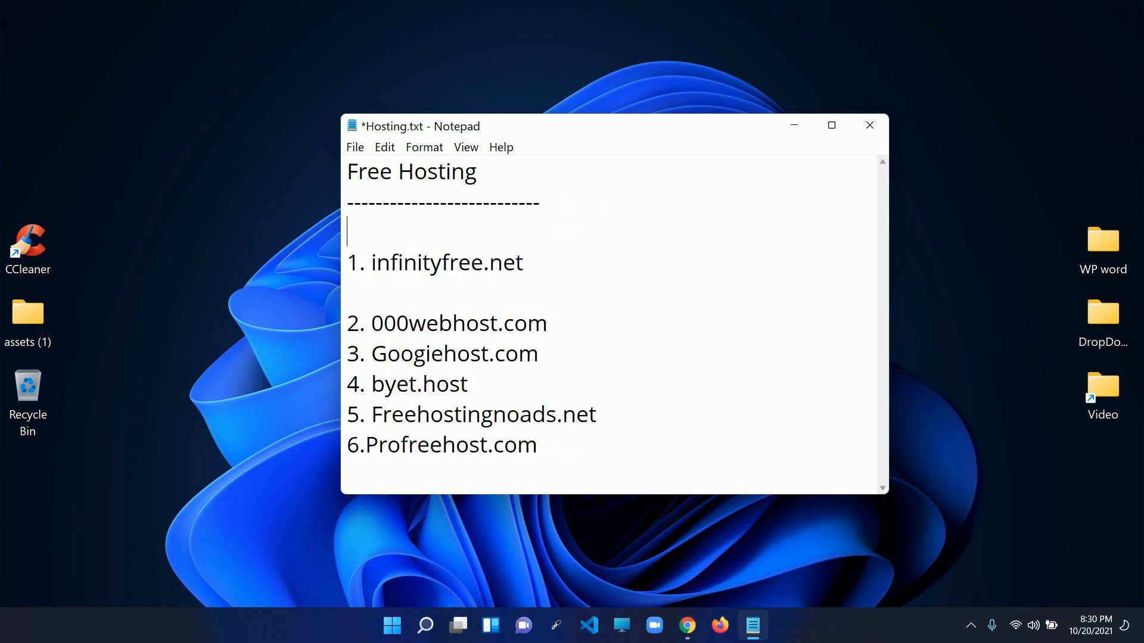
pyautogui.moveTo(374, 263); pyautogui.dragTo(532, 267)
pyautogui.hotkey('ctrl', 'c')
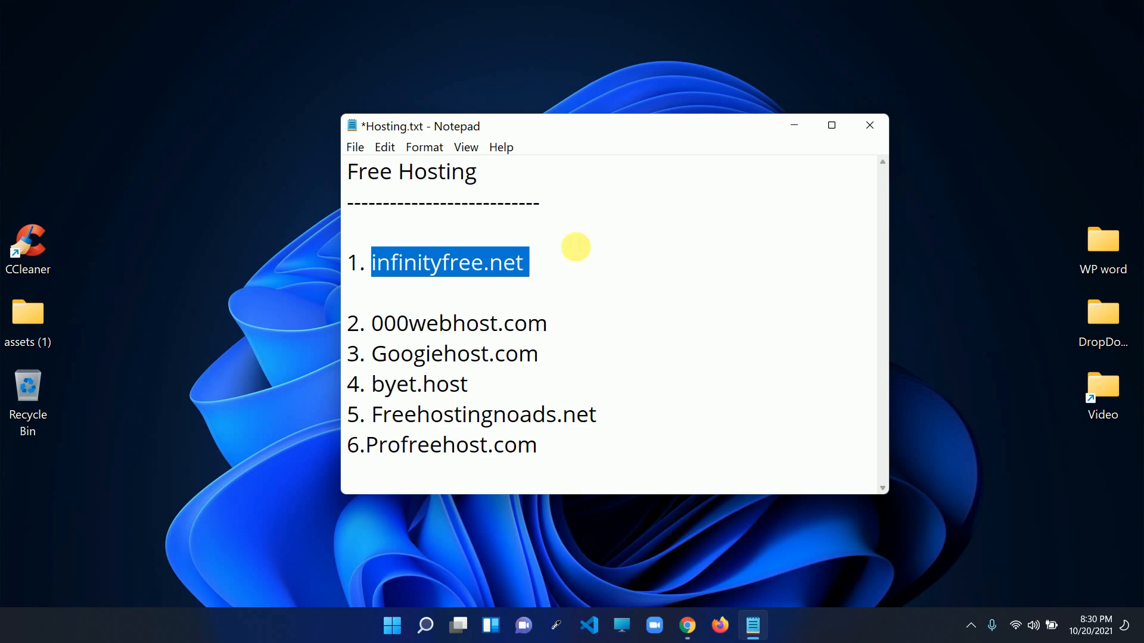
pyautogui.click(793, 126)
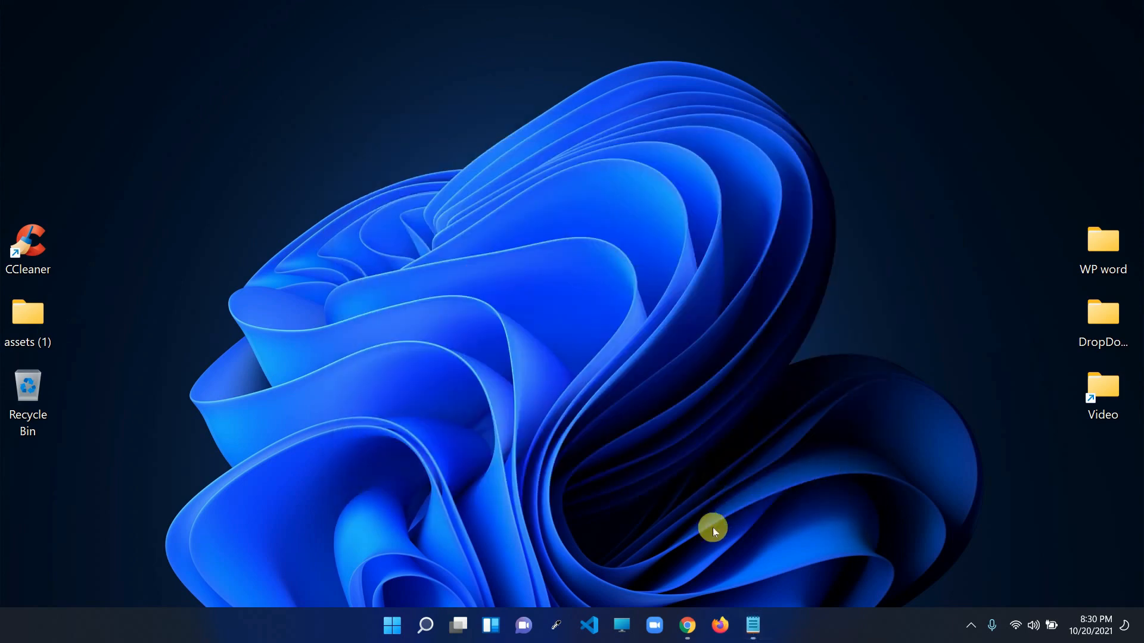
# Load infinityfree.net in a new Chrome tab
pyautogui.click(687, 625)
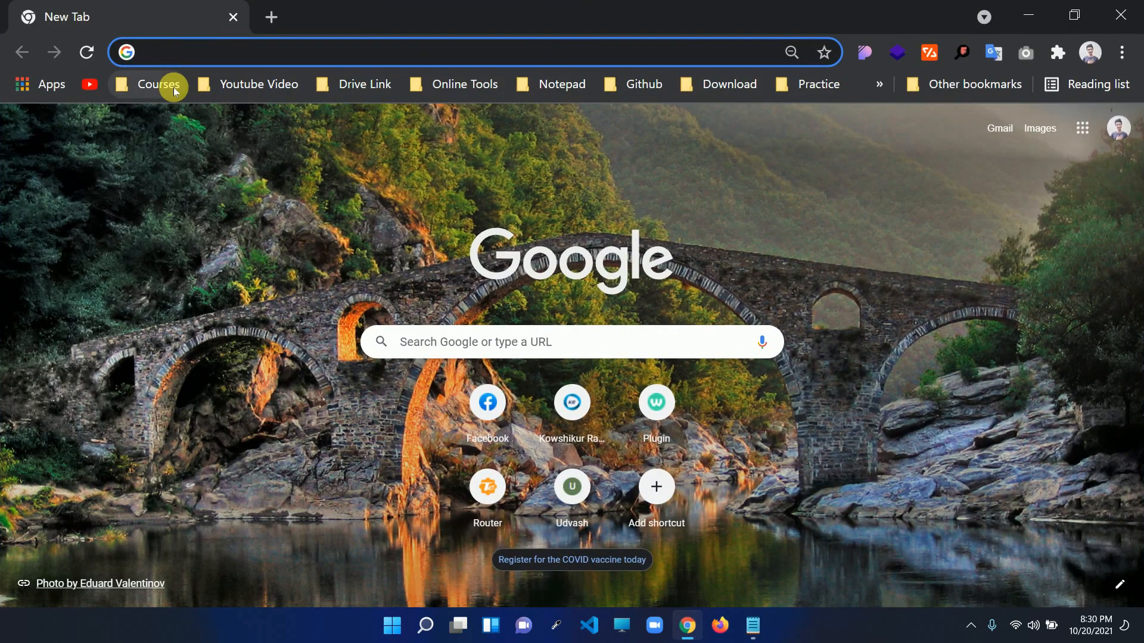
pyautogui.hotkey('ctrl', 'v')
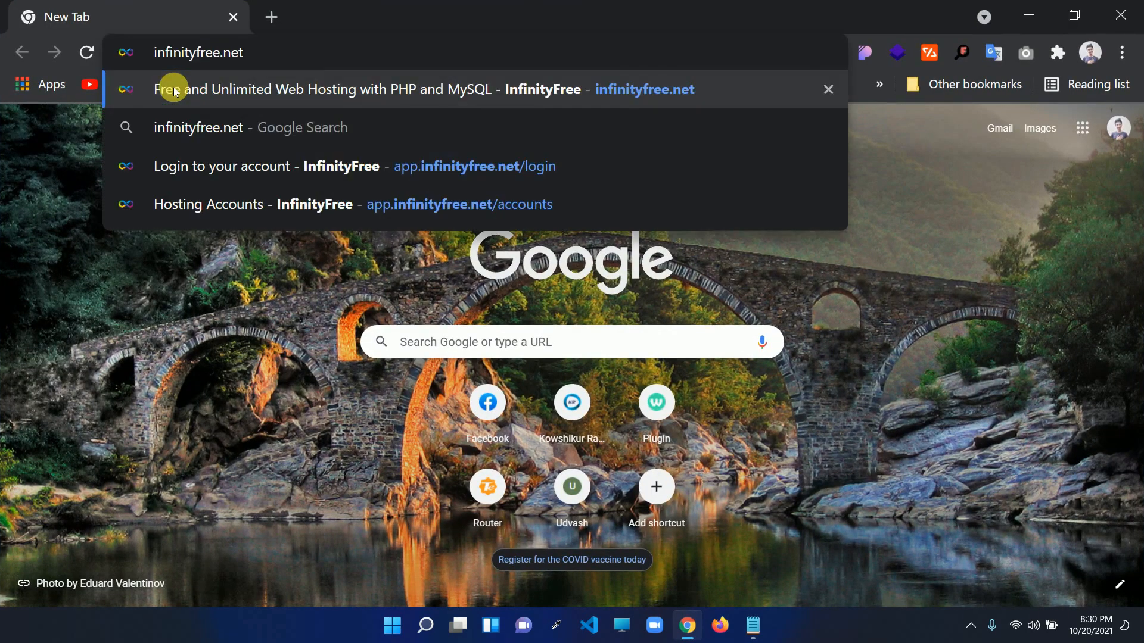
pyautogui.click(173, 90)
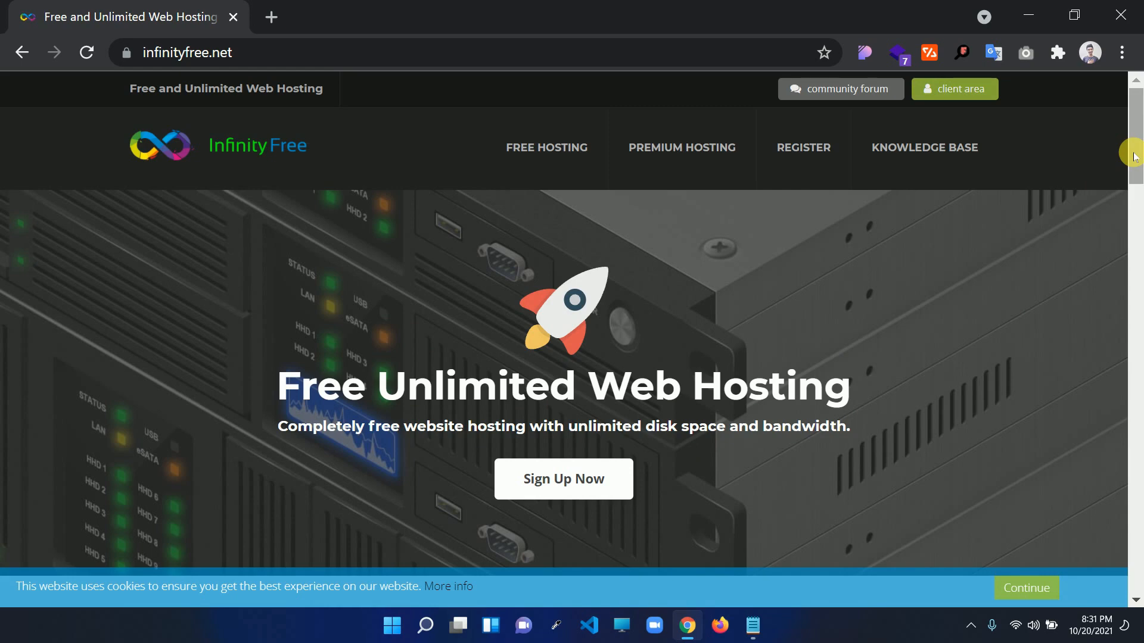
# Highlight the '9 years' and 'Fastest Free Hosting' headings, scrolling toward Softaculous Installer
pyautogui.moveTo(1134, 119); pyautogui.dragTo(1137, 225)
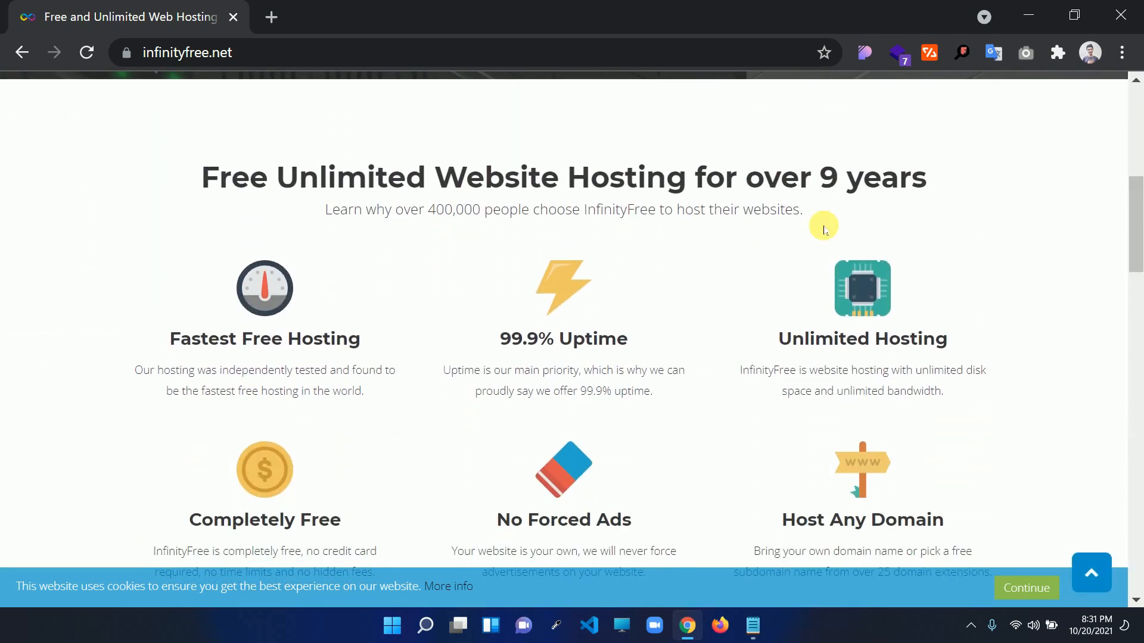
pyautogui.click(830, 179)
pyautogui.moveTo(829, 179); pyautogui.dragTo(934, 179)
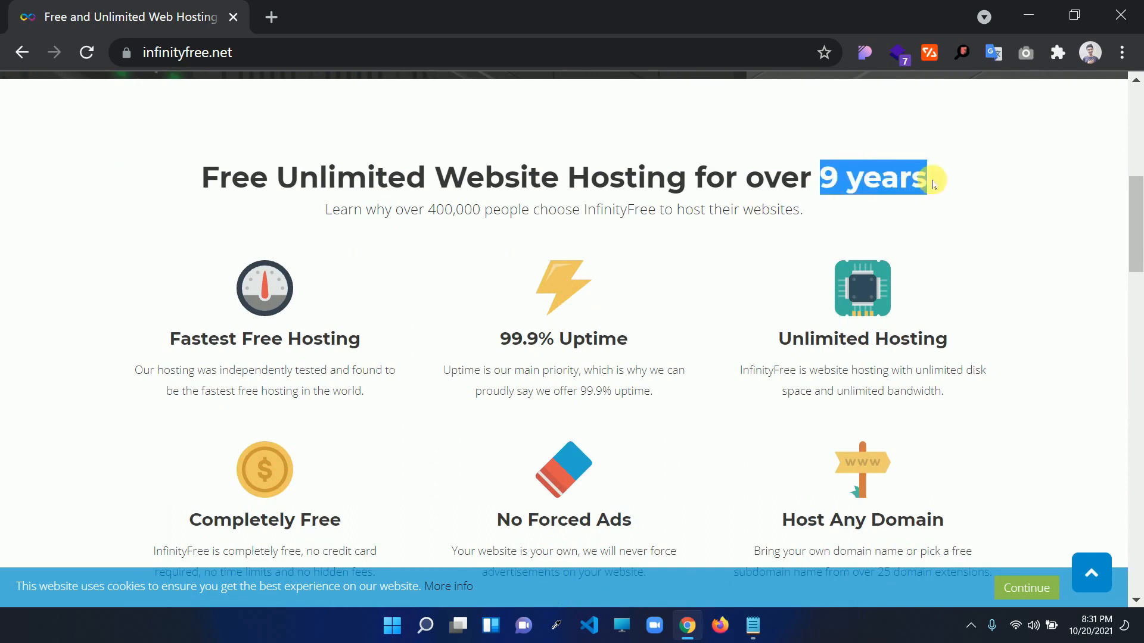
pyautogui.click(979, 179)
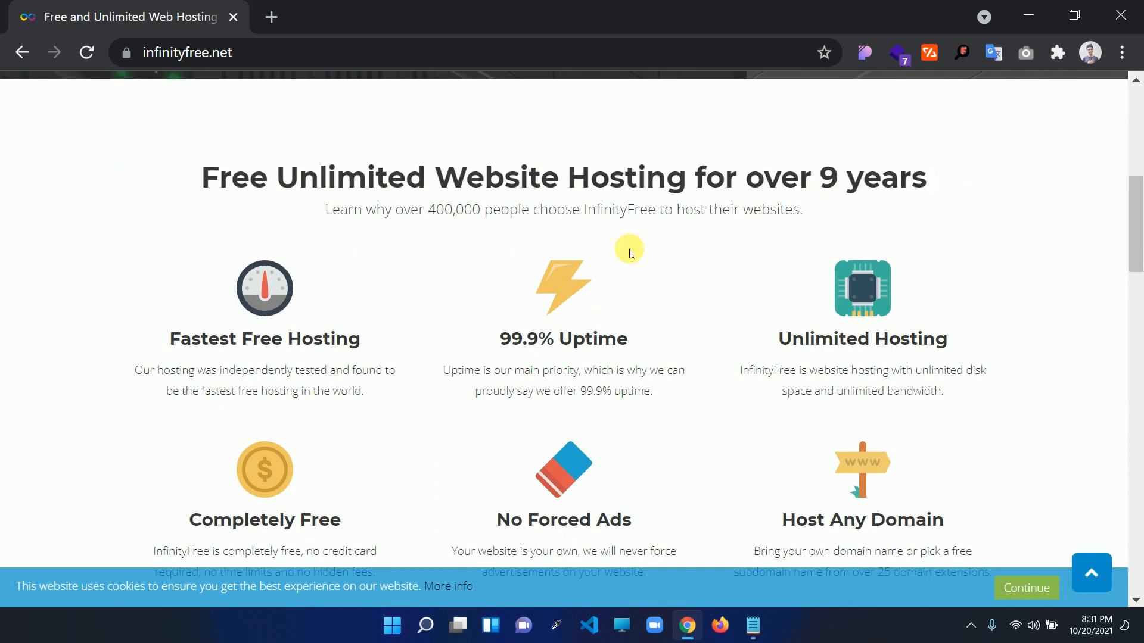
pyautogui.moveTo(209, 344); pyautogui.dragTo(324, 338)
pyautogui.click(360, 339)
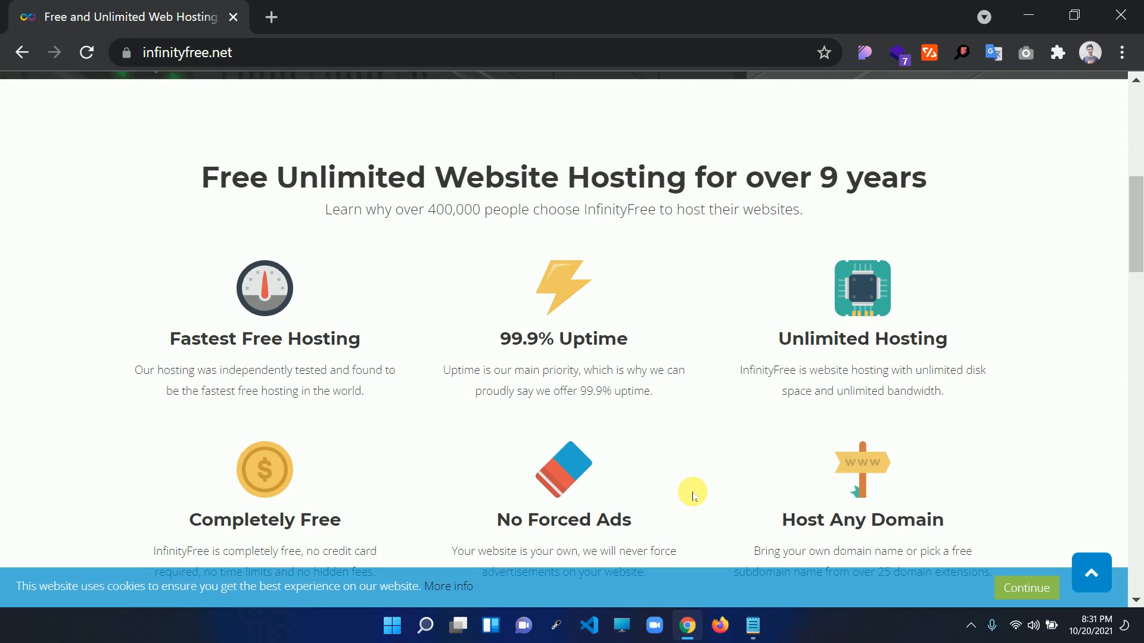
pyautogui.moveTo(1137, 241); pyautogui.dragTo(1137, 246)
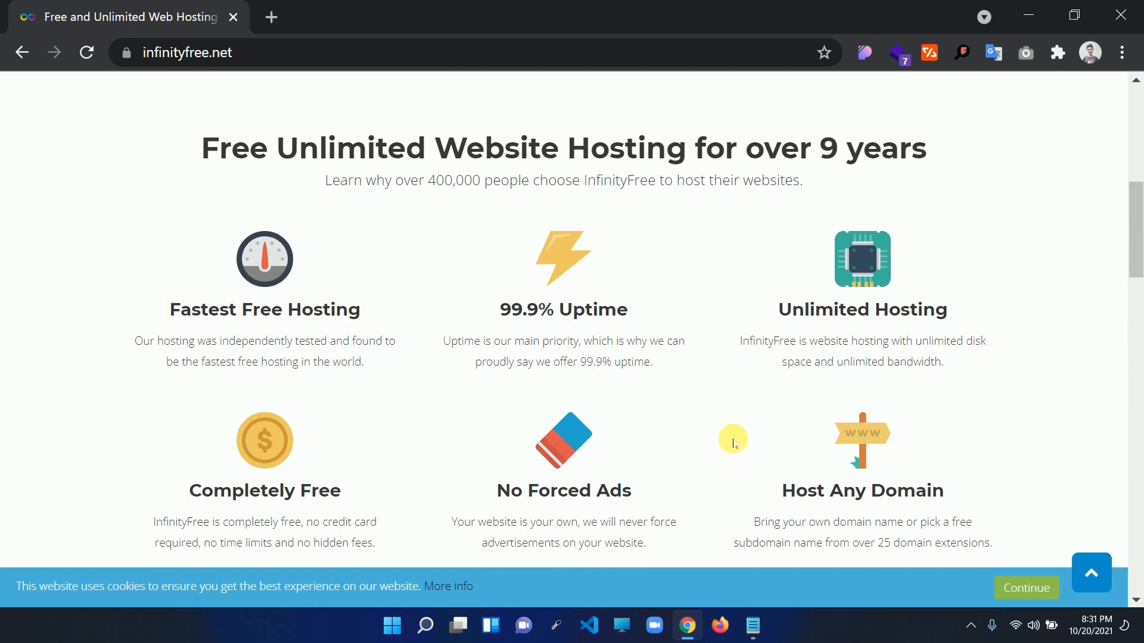
pyautogui.moveTo(1136, 221); pyautogui.dragTo(1136, 323)
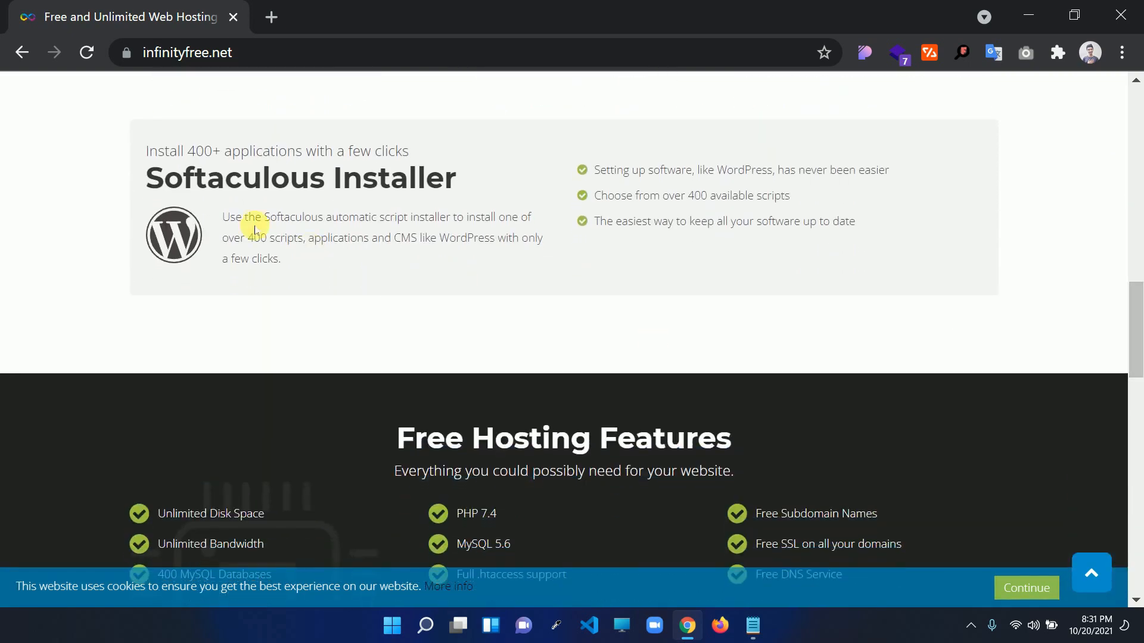
# Highlight the Softaculous Installer, free SSL and Free DNS Service features
pyautogui.moveTo(328, 178); pyautogui.dragTo(148, 188)
pyautogui.click(476, 255)
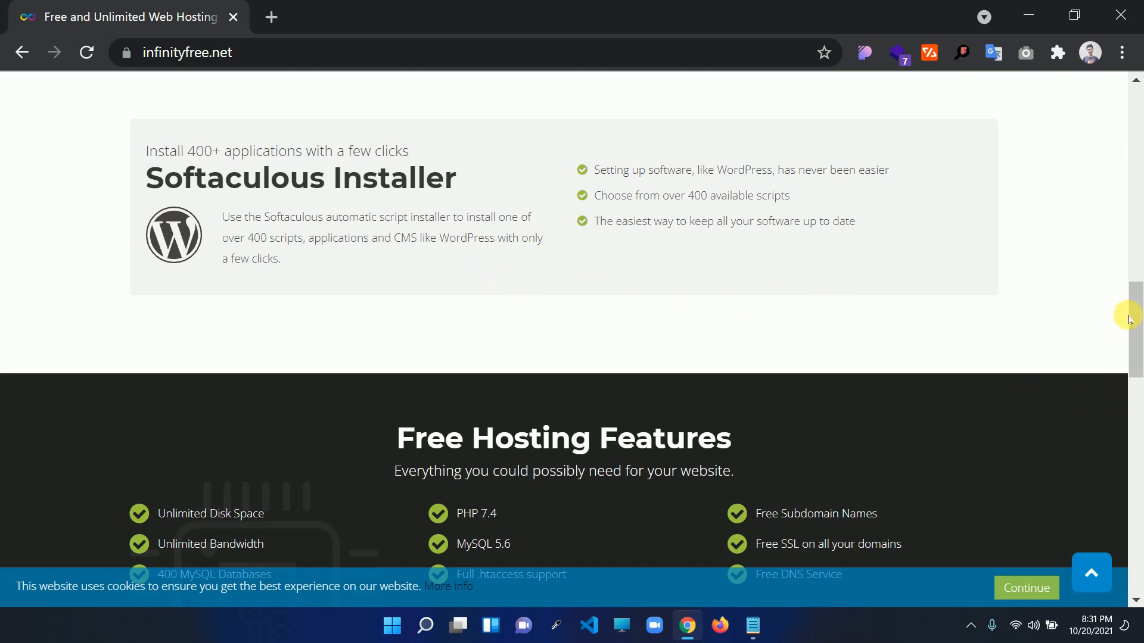
pyautogui.moveTo(1133, 317); pyautogui.dragTo(1136, 343)
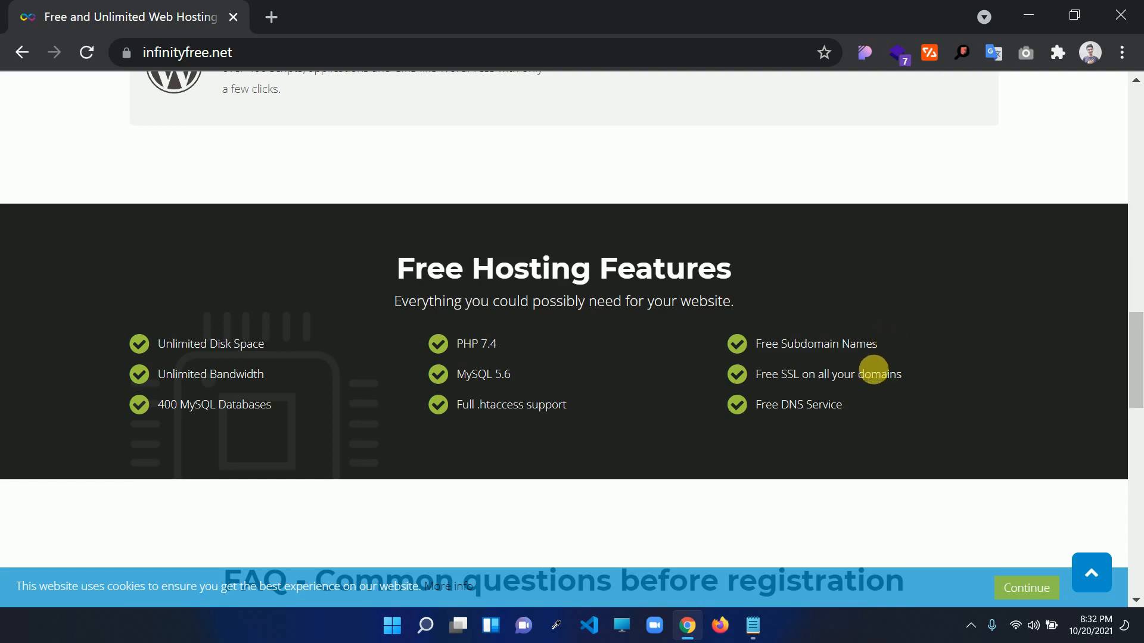
pyautogui.moveTo(772, 375); pyautogui.dragTo(899, 383)
pyautogui.click(933, 377)
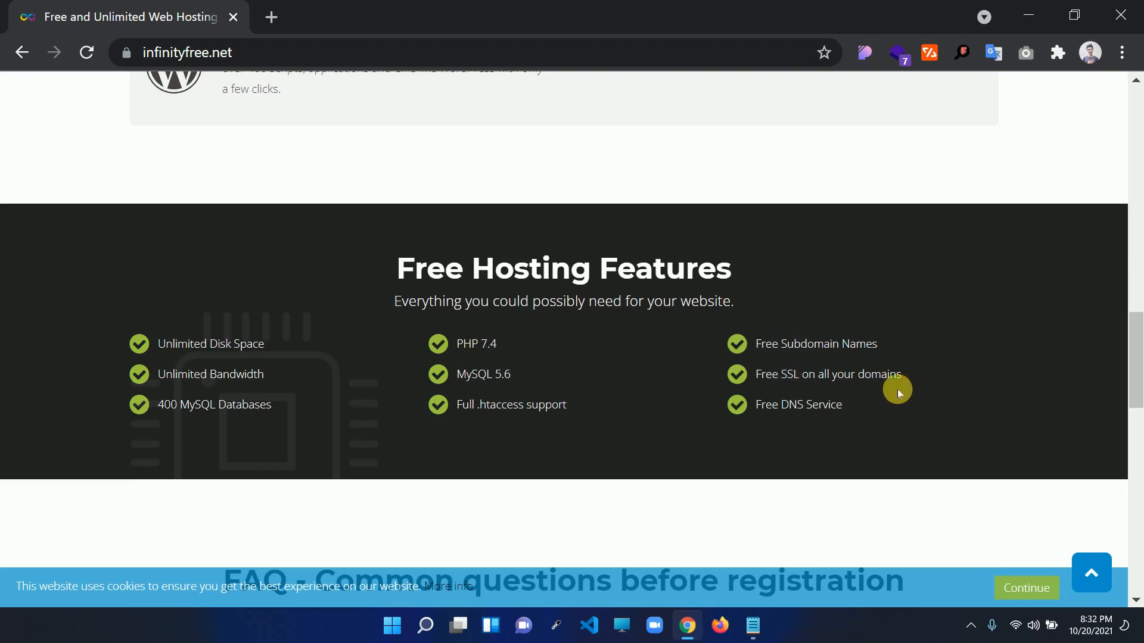
pyautogui.moveTo(797, 406); pyautogui.dragTo(1075, 380)
pyautogui.moveTo(1135, 349); pyautogui.dragTo(1138, 102)
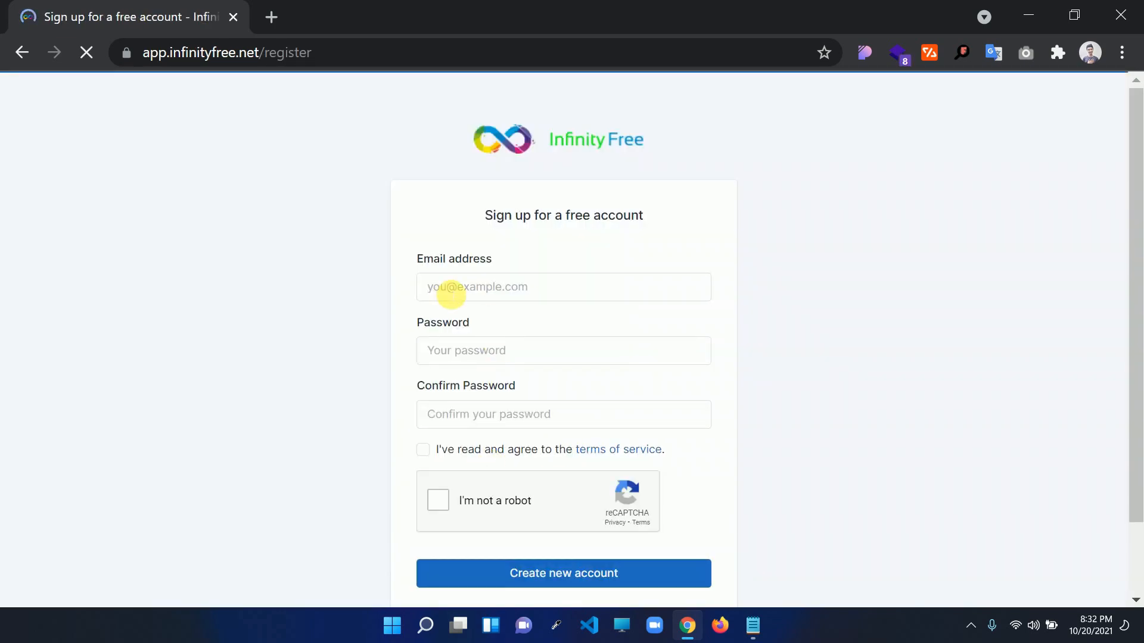
# Register a free account with the e-mail address and password, accepting the terms of service
pyautogui.click(454, 290)
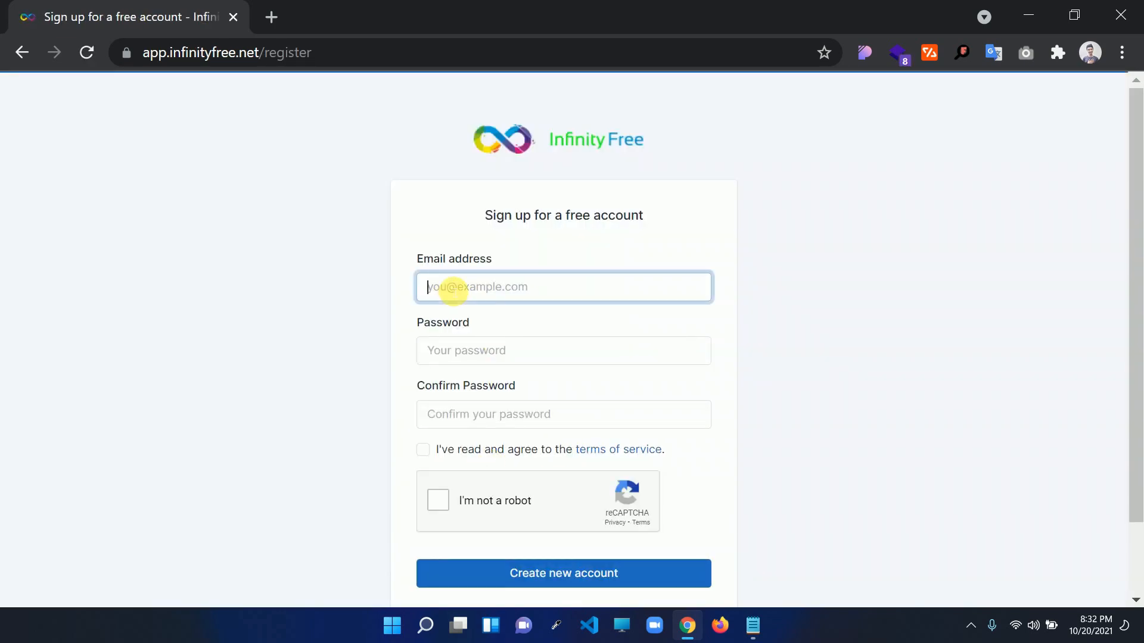
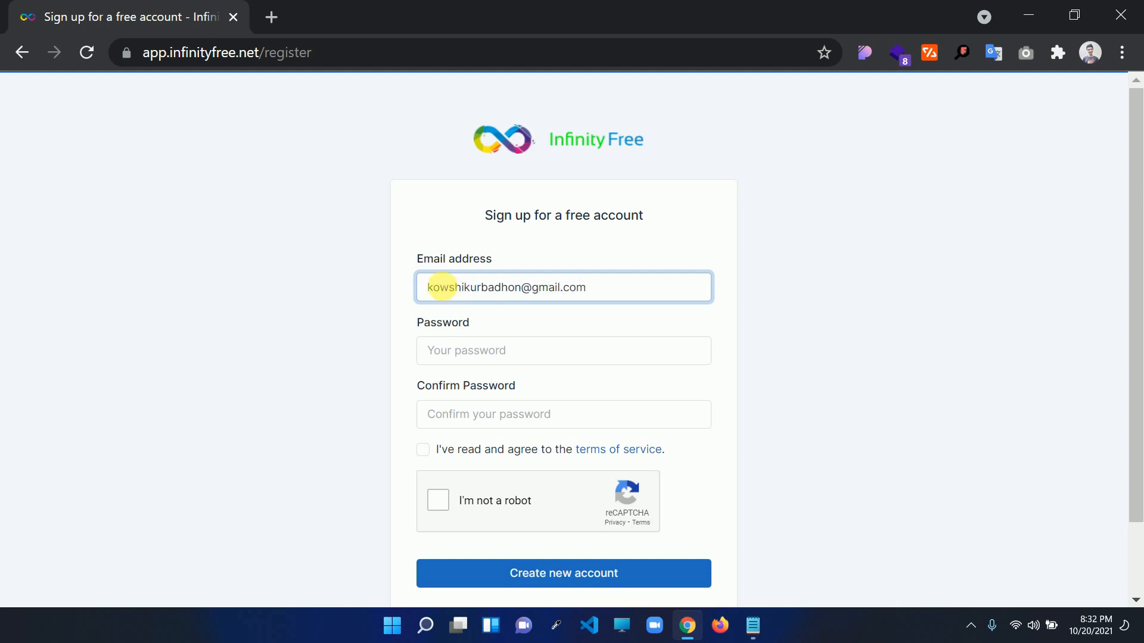
pyautogui.click(463, 363)
pyautogui.write('••')
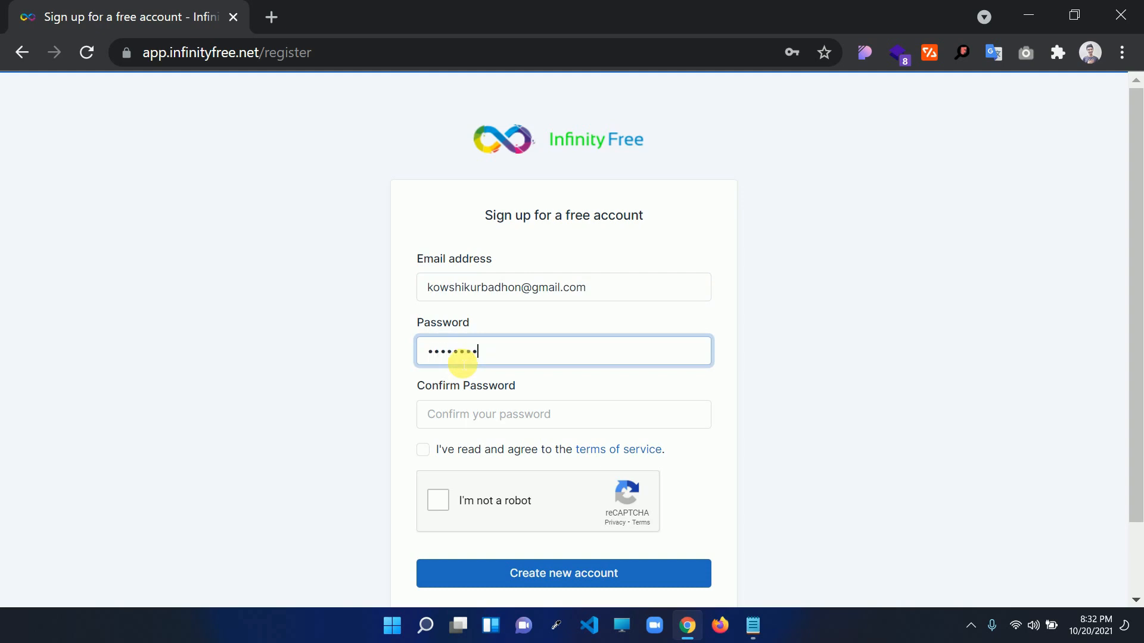
pyautogui.click(488, 413)
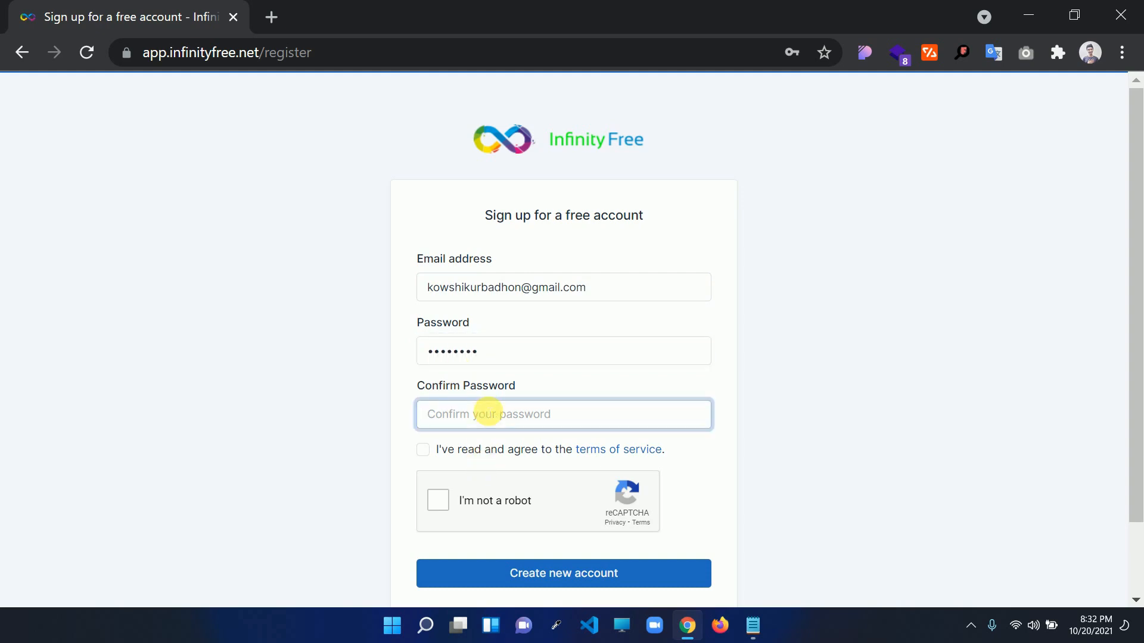
pyautogui.write('••')
pyautogui.hotkey('ctrl', 'a')
pyautogui.write('•')
pyautogui.click(439, 450)
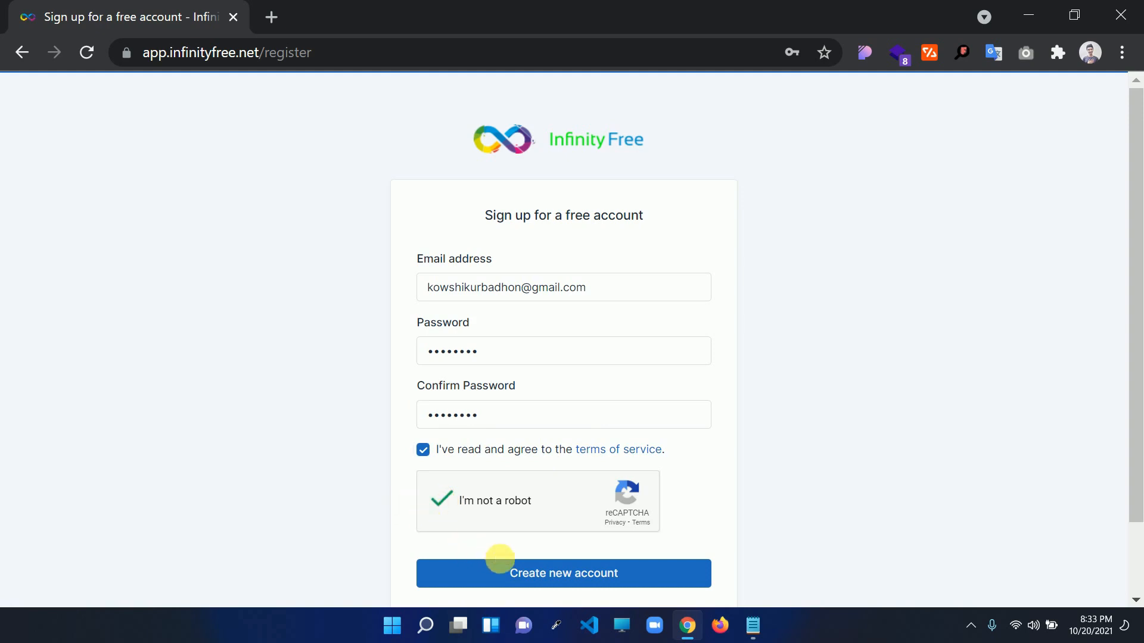
pyautogui.click(513, 574)
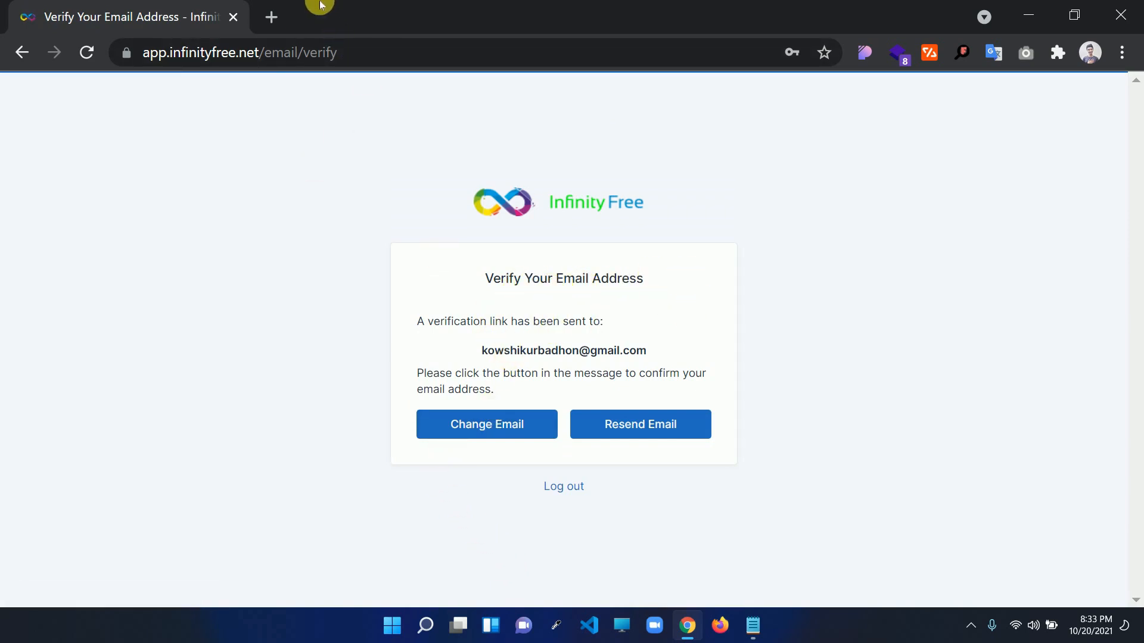
# Open the InfinityFree verification email in Gmail and verify the address
pyautogui.click(271, 17)
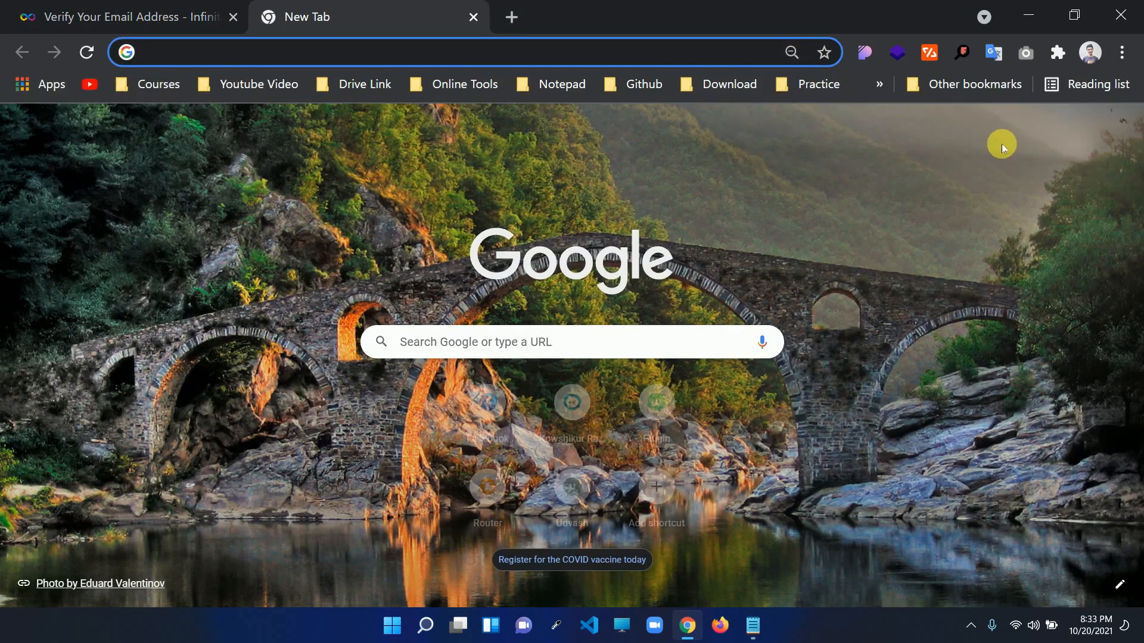
pyautogui.click(1000, 128)
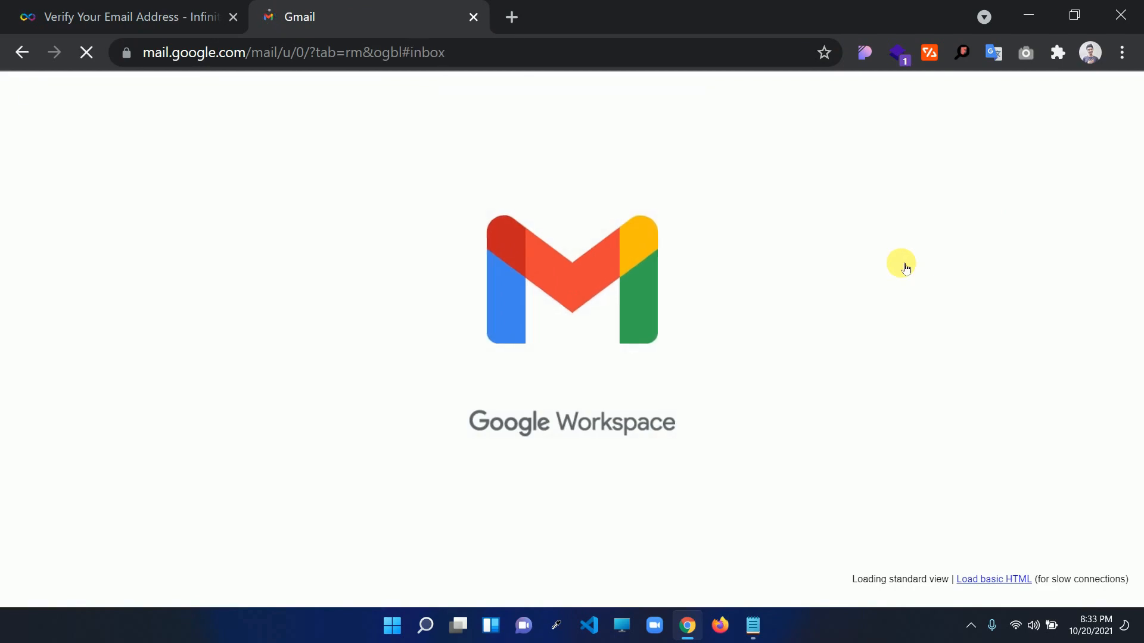
pyautogui.click(327, 224)
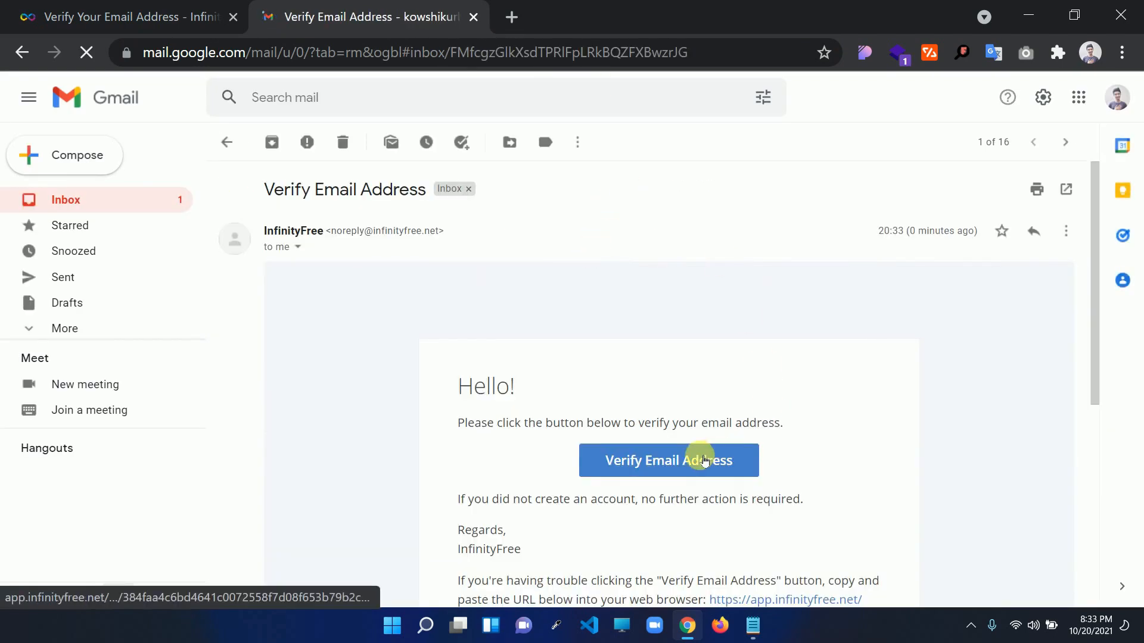
pyautogui.click(701, 457)
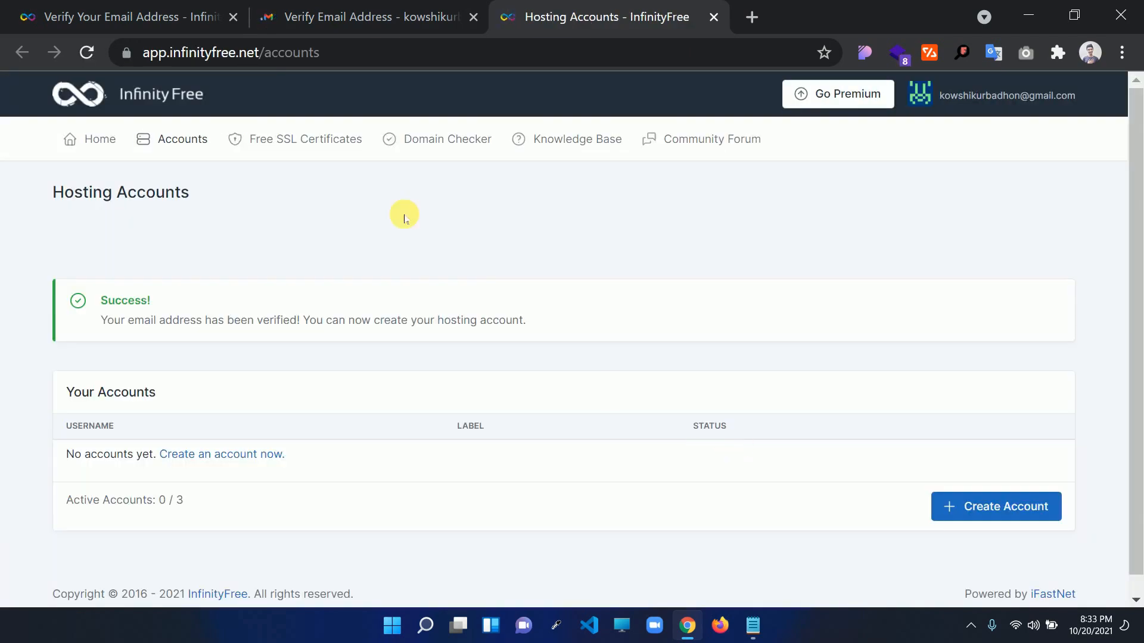
pyautogui.click(417, 18)
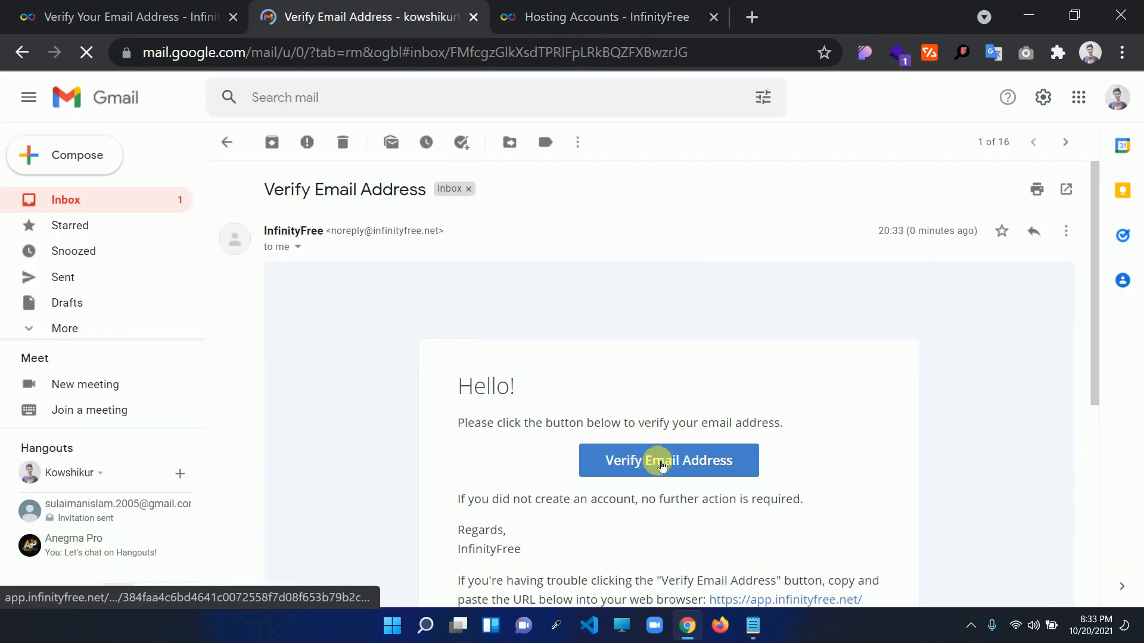
# Highlight the email-verified success message on the Hosting Accounts page
pyautogui.click(593, 17)
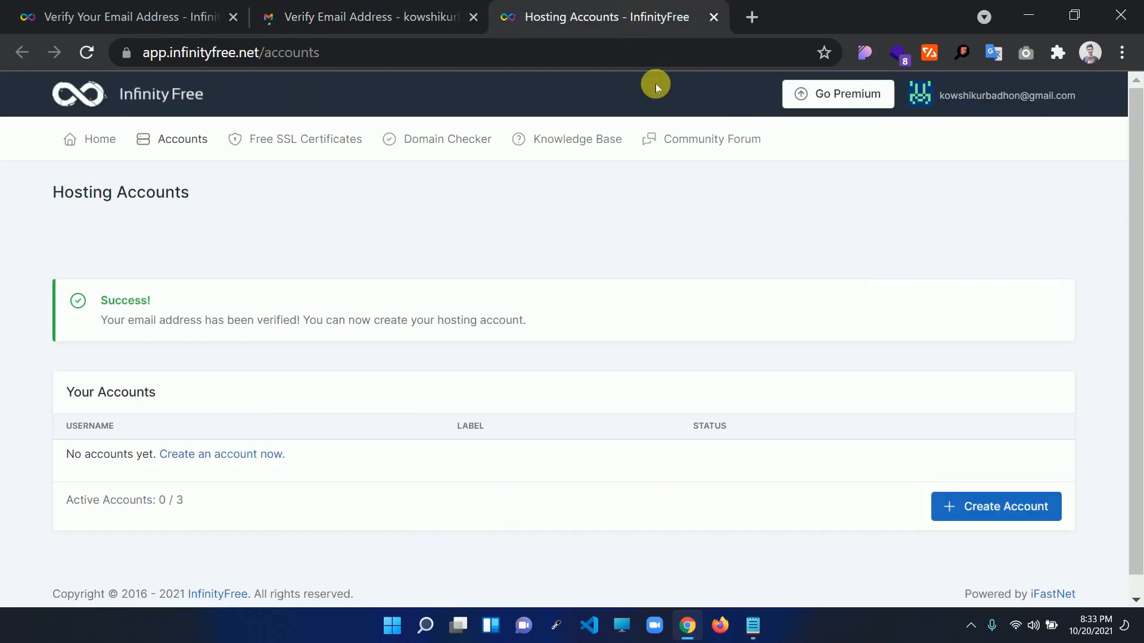
pyautogui.moveTo(121, 321); pyautogui.dragTo(362, 324)
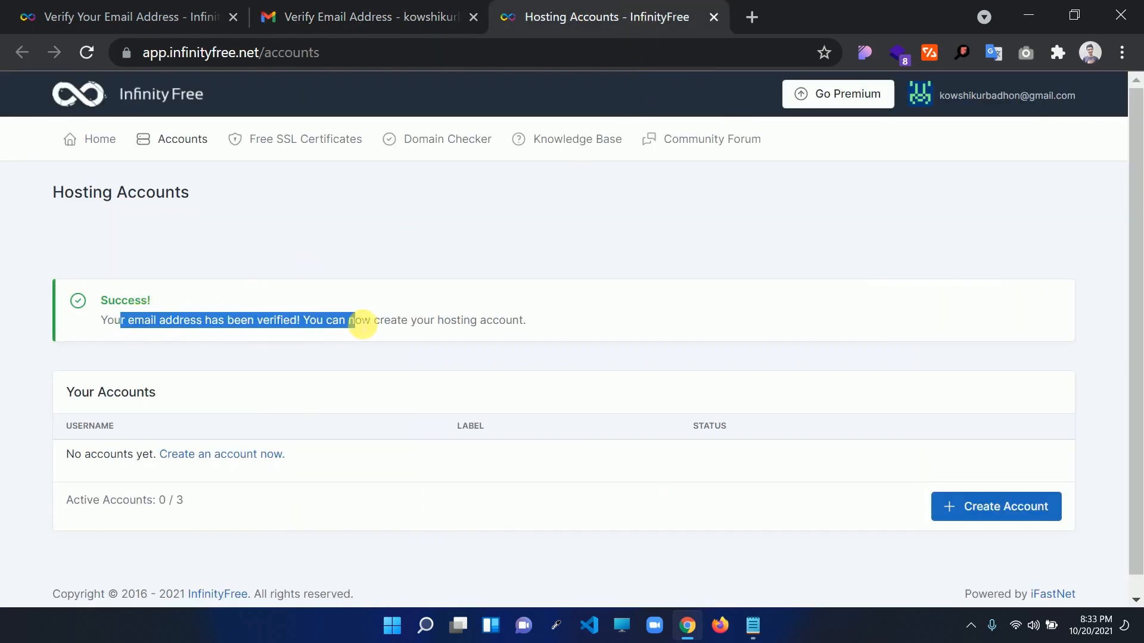
pyautogui.click(362, 325)
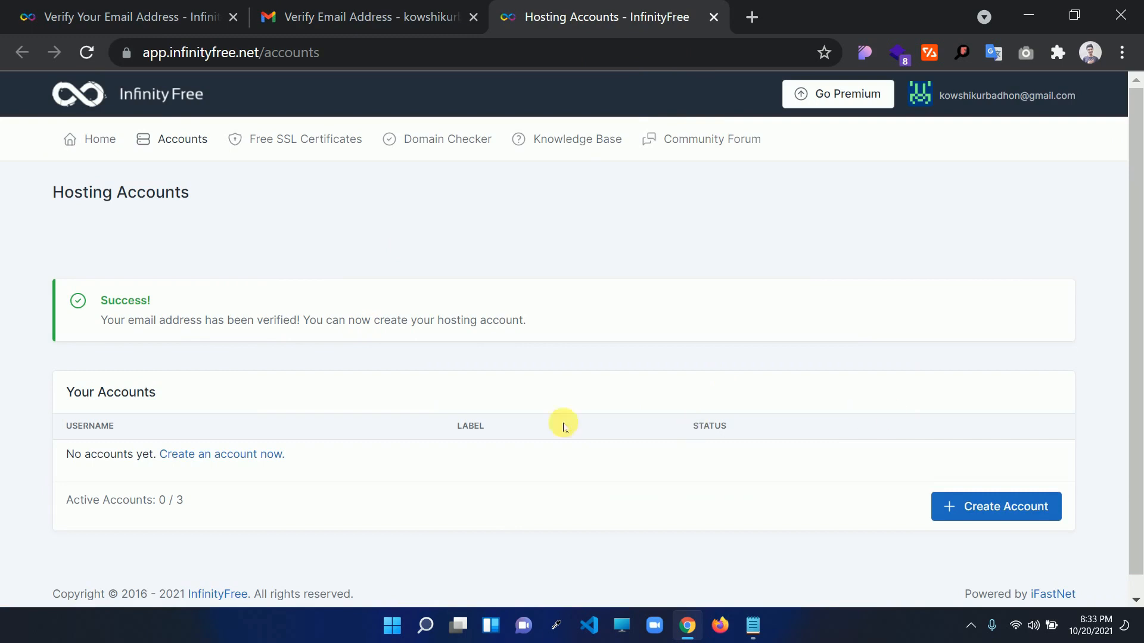
pyautogui.scroll(-1, 1137, 185)
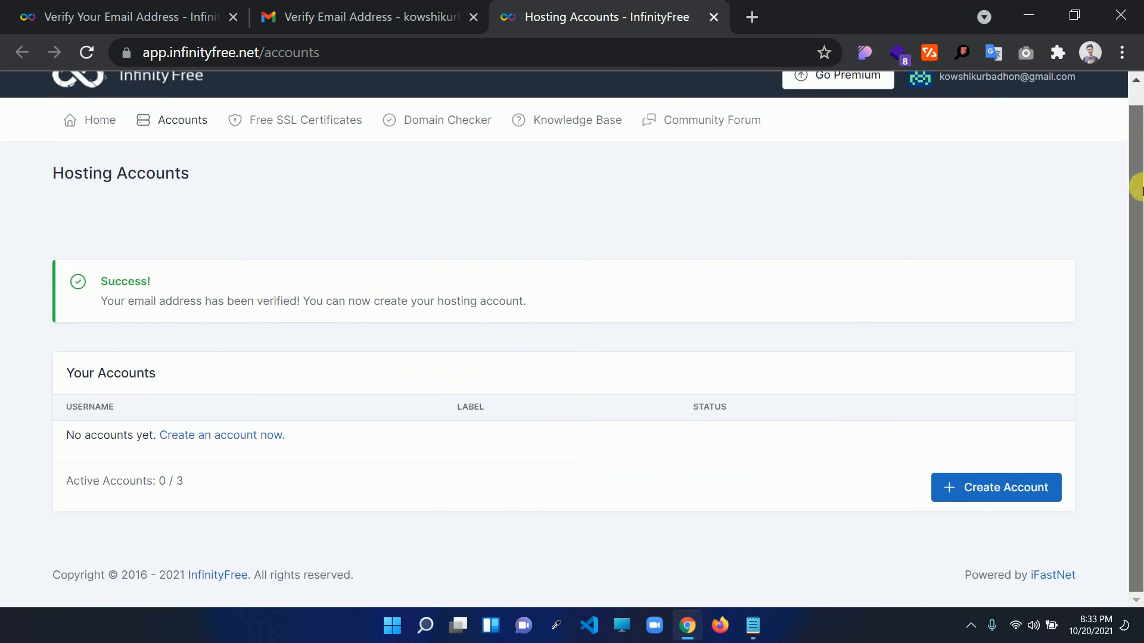
pyautogui.scroll(1, 1138, 214)
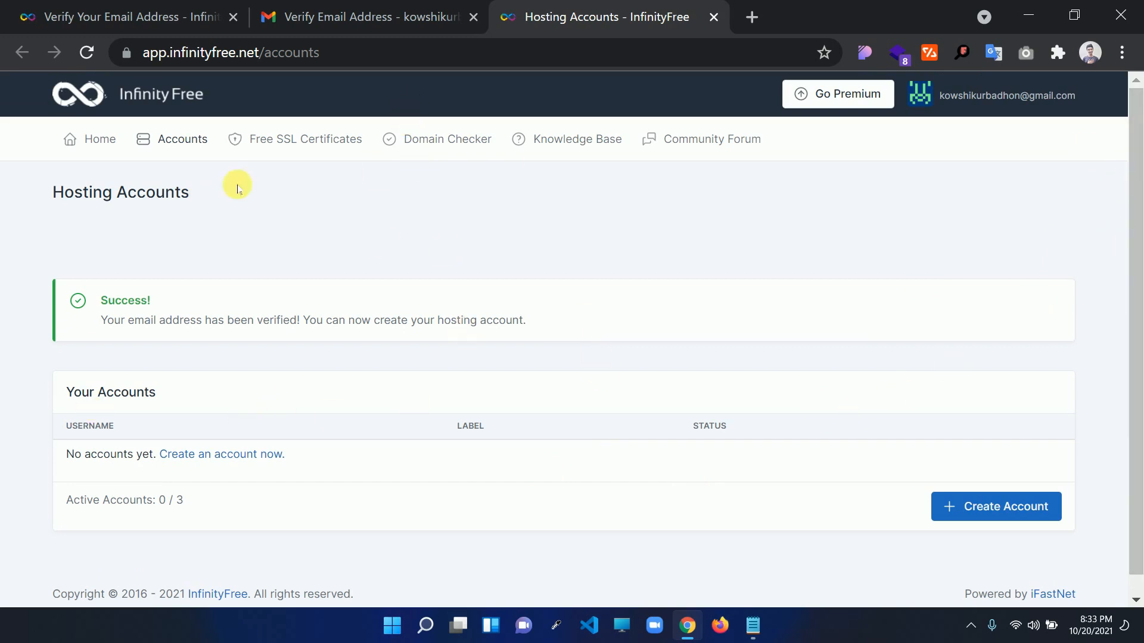
# Start a new hosting account and try the .great-site.net, .freecluster.eu and .42web.io extensions
pyautogui.click(990, 516)
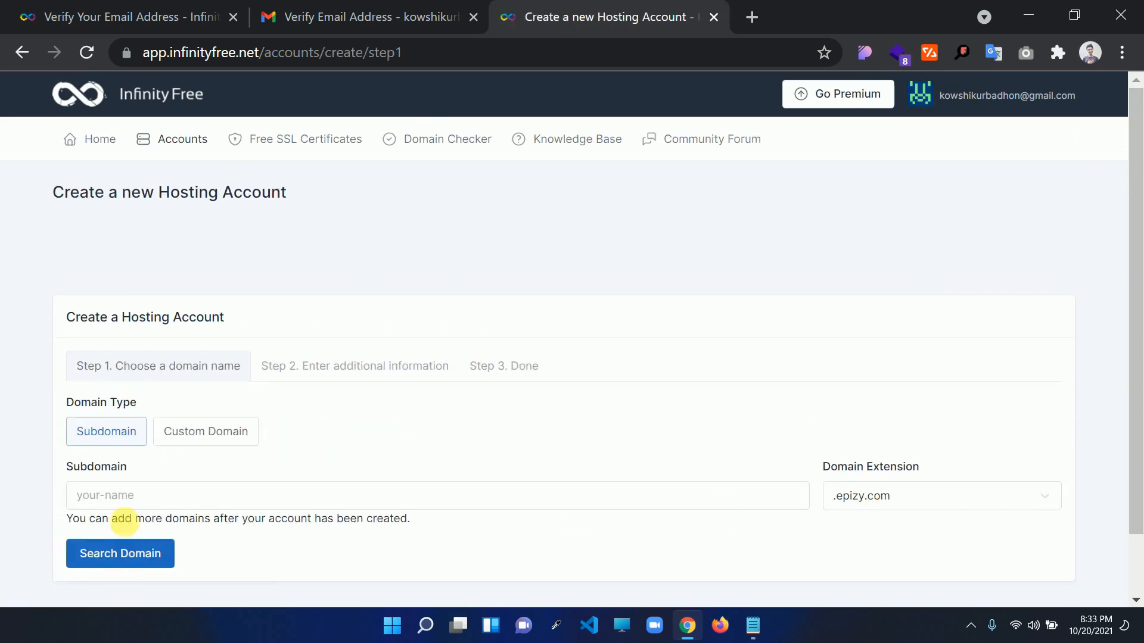
pyautogui.scroll(-1, 146, 383)
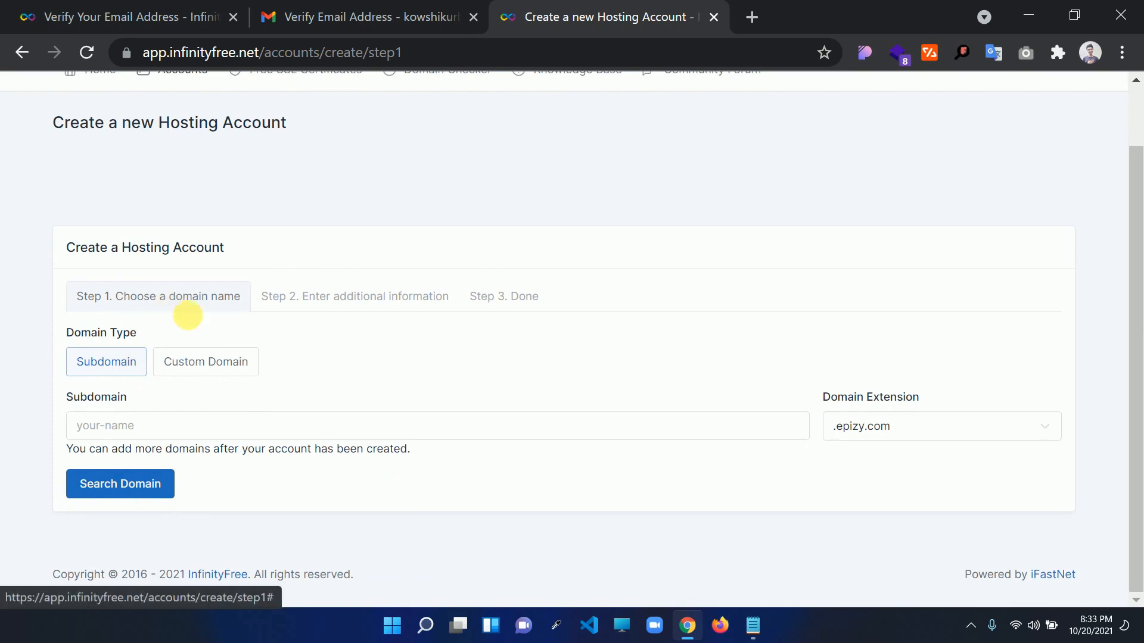
pyautogui.click(145, 427)
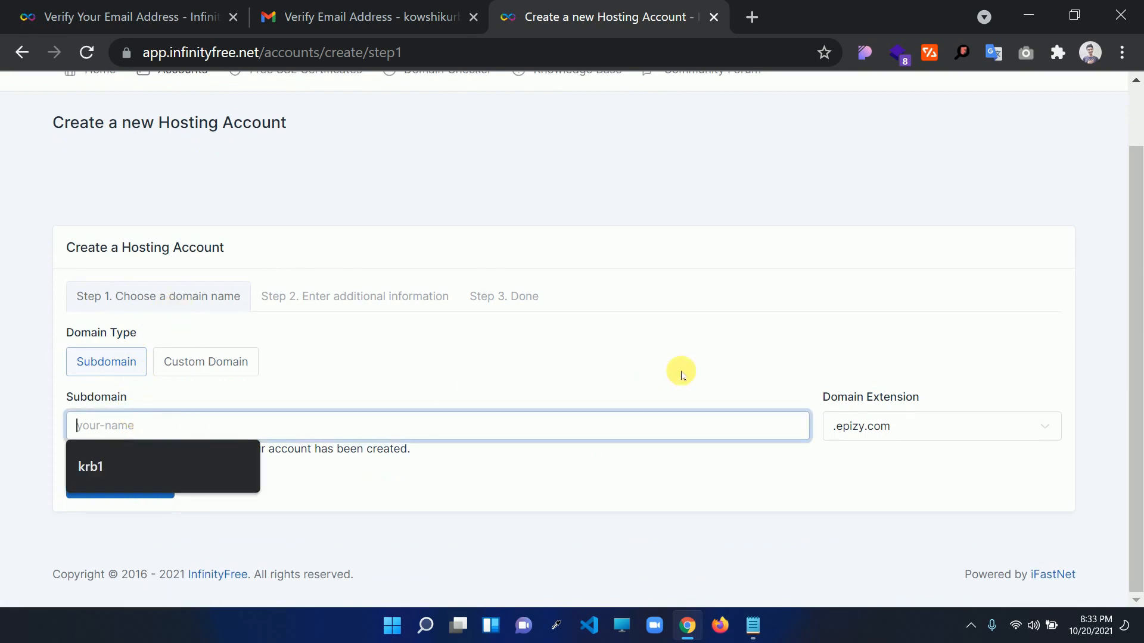
pyautogui.click(833, 425)
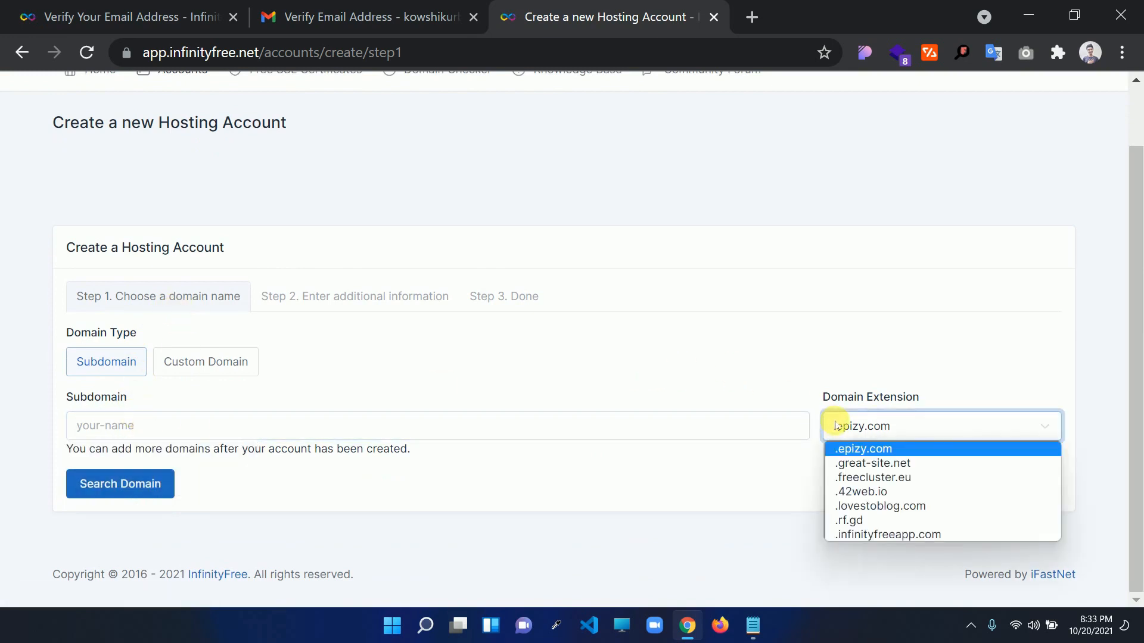
pyautogui.click(846, 465)
pyautogui.click(874, 428)
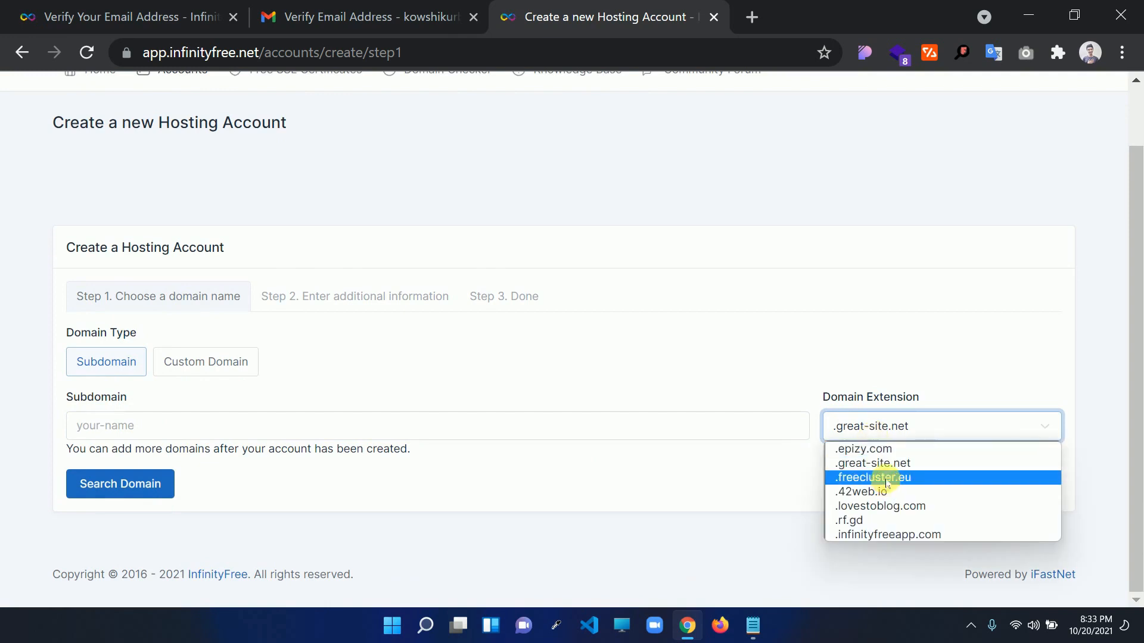
pyautogui.click(887, 479)
pyautogui.click(887, 425)
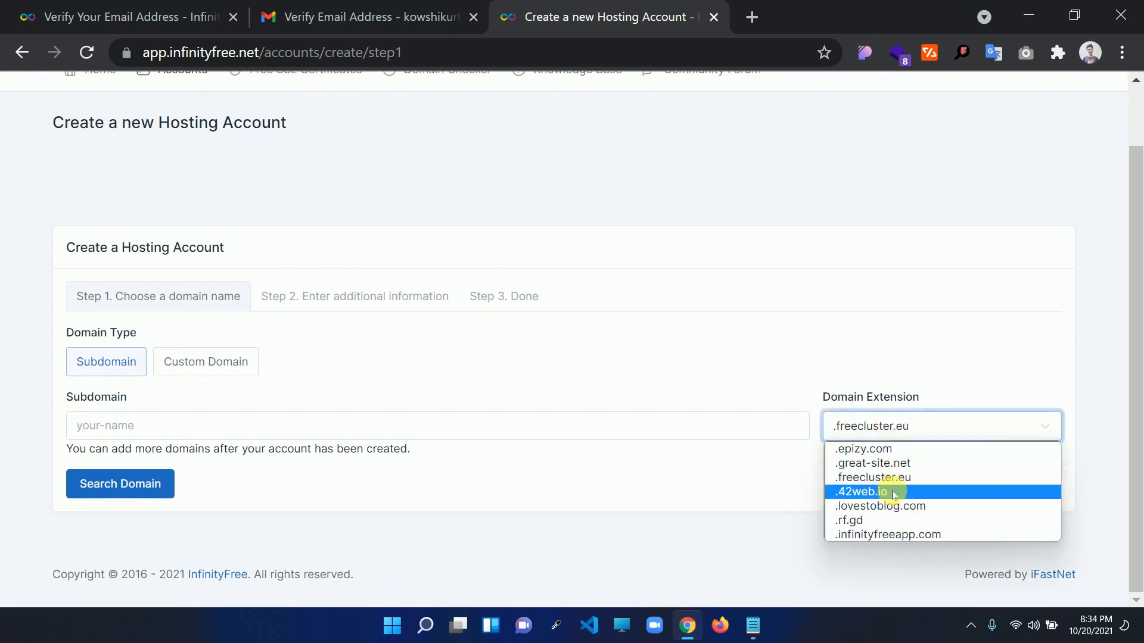
pyautogui.click(893, 494)
pyautogui.click(752, 17)
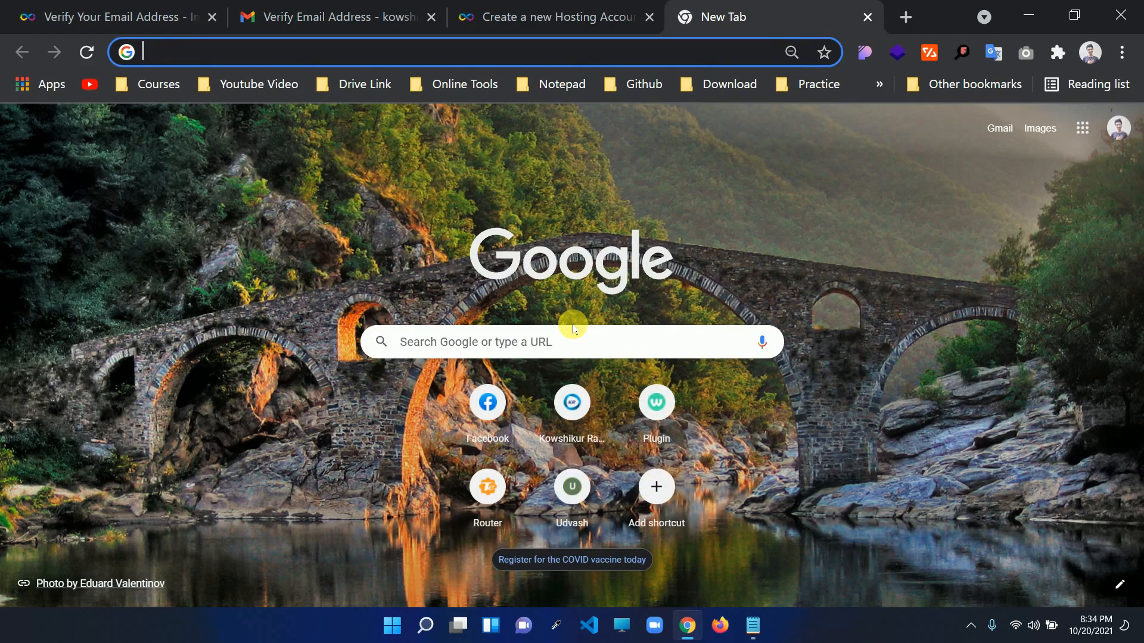
# Enter the example address jatamata.epizy.com in the new tab and highlight its extension
pyautogui.write('jata')
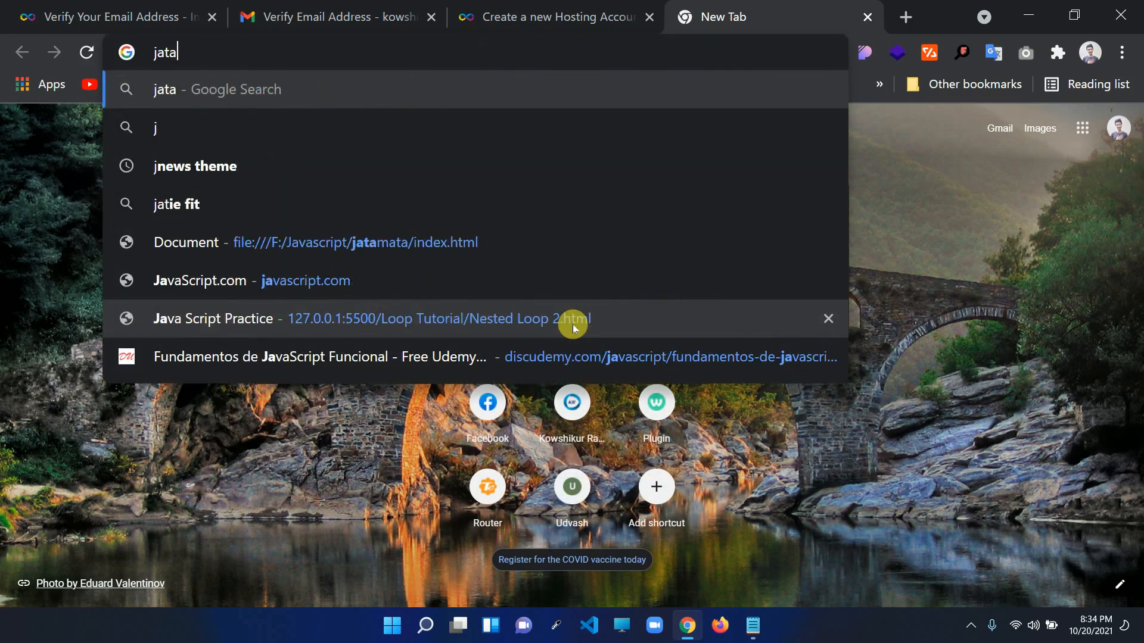
pyautogui.write('mata')
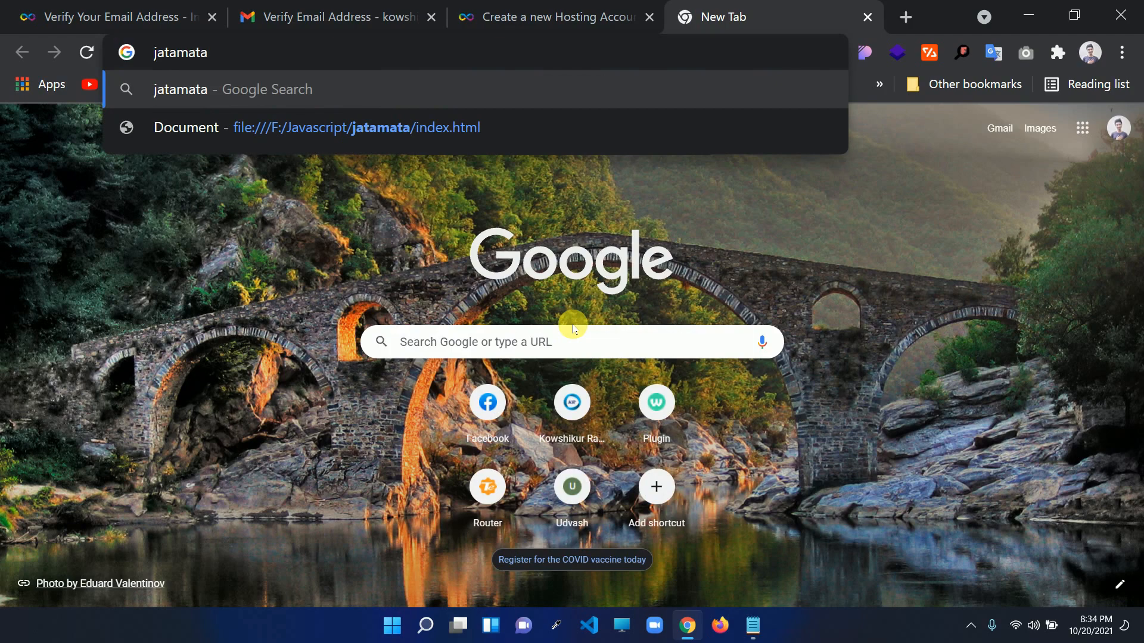
pyautogui.write('.epizy')
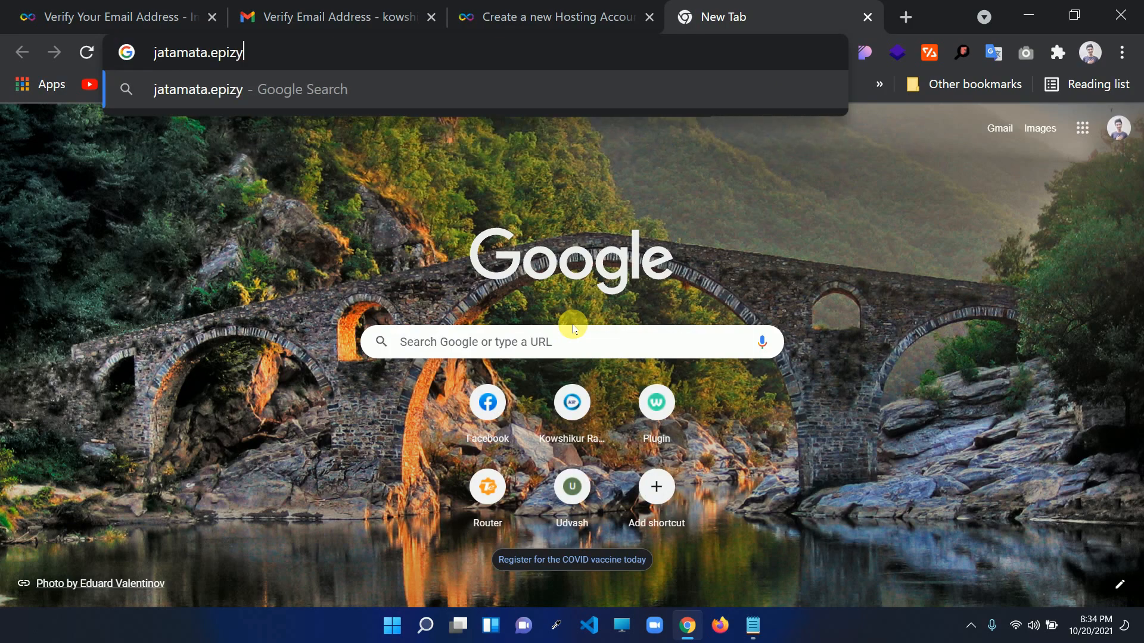
pyautogui.write('.com')
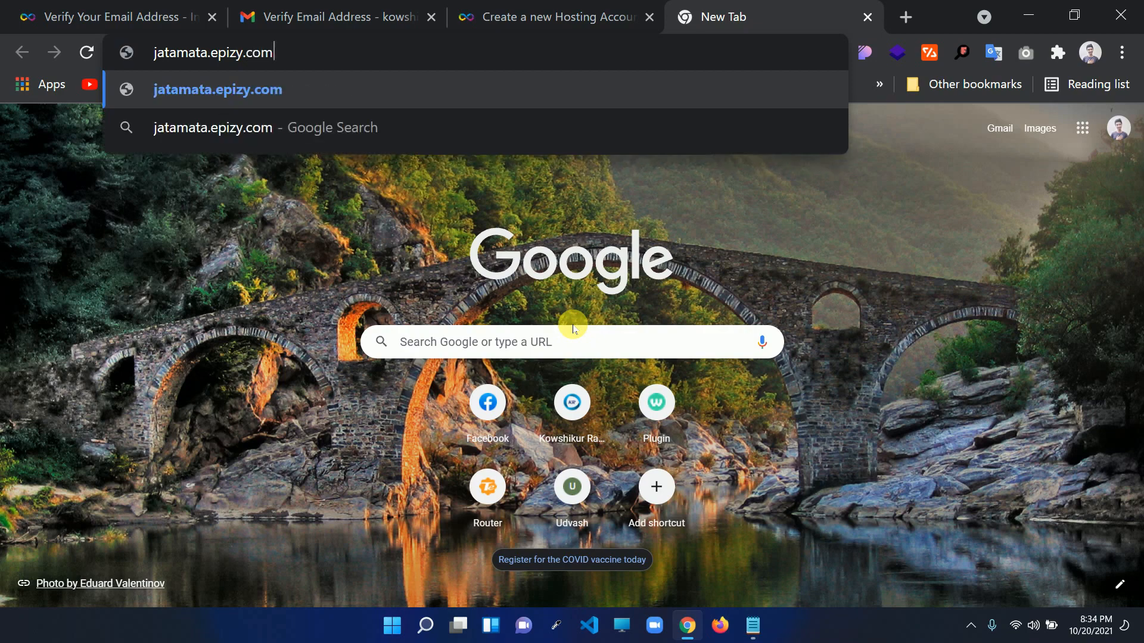
pyautogui.press('Return')
pyautogui.moveTo(196, 52); pyautogui.dragTo(289, 52)
pyautogui.click(202, 53)
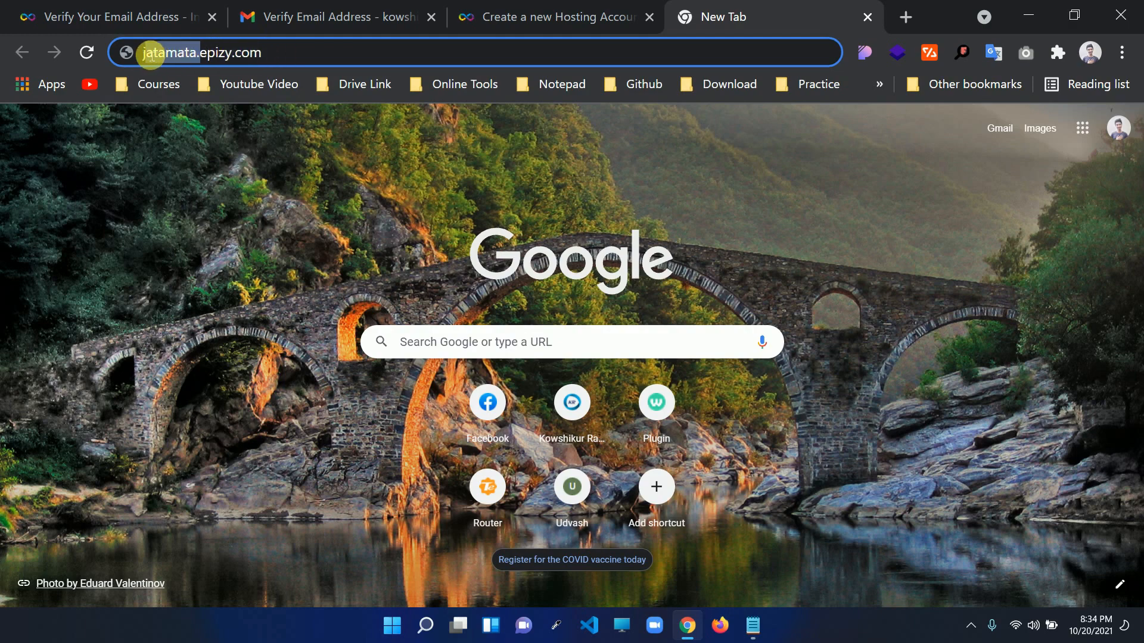
pyautogui.click(210, 53)
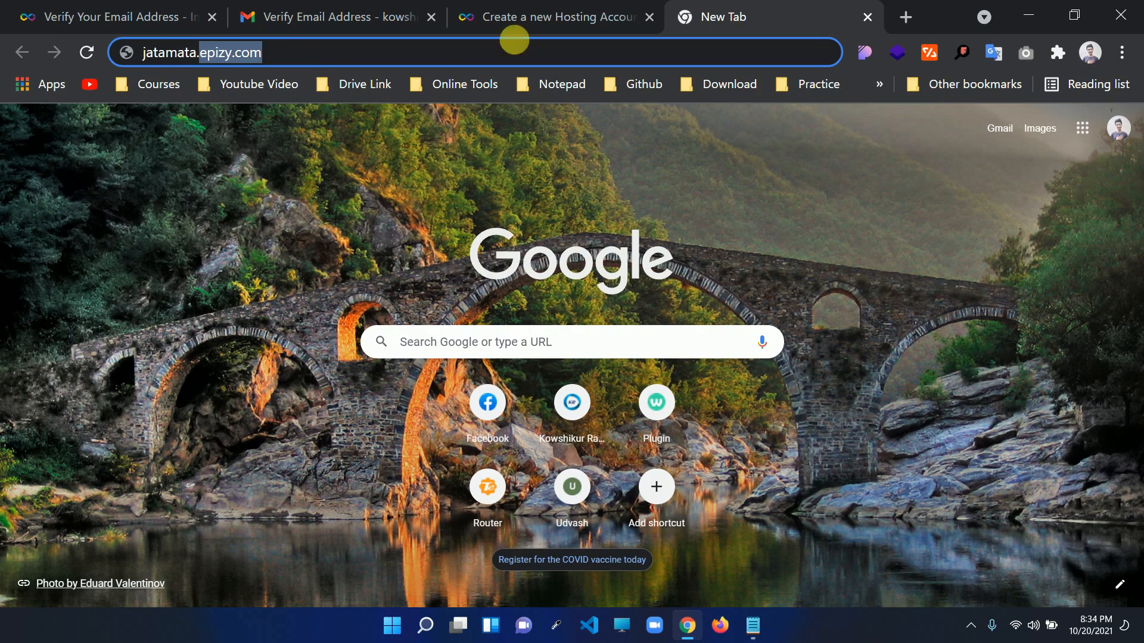
pyautogui.click(524, 18)
# Choose the .epizy.com extension and search for the subdomain anegmapro
pyautogui.click(912, 427)
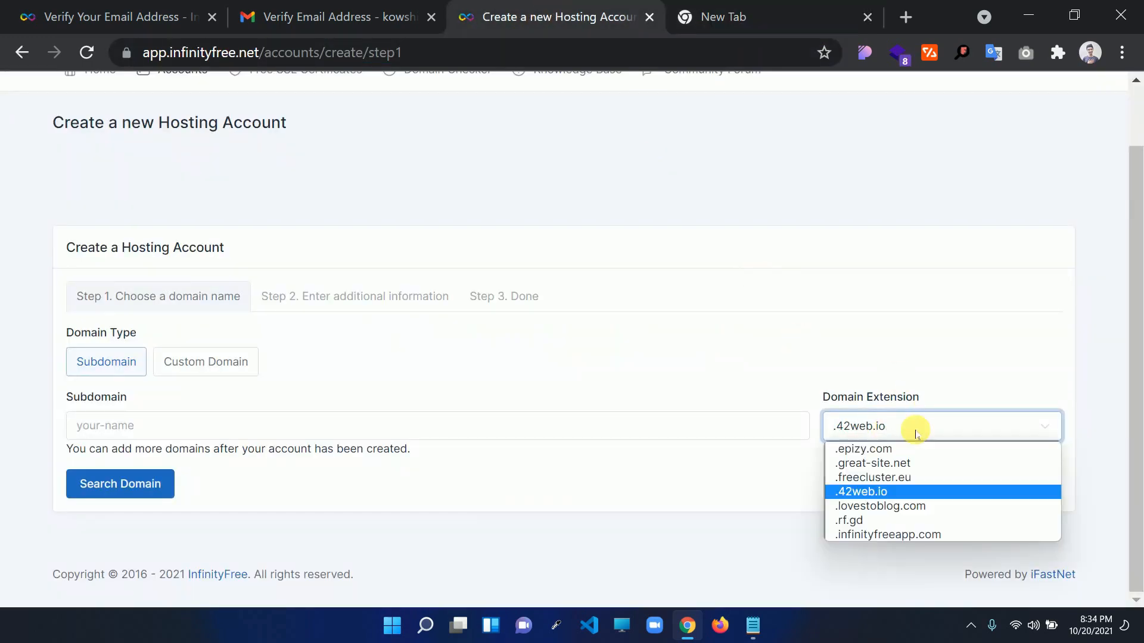
pyautogui.click(899, 449)
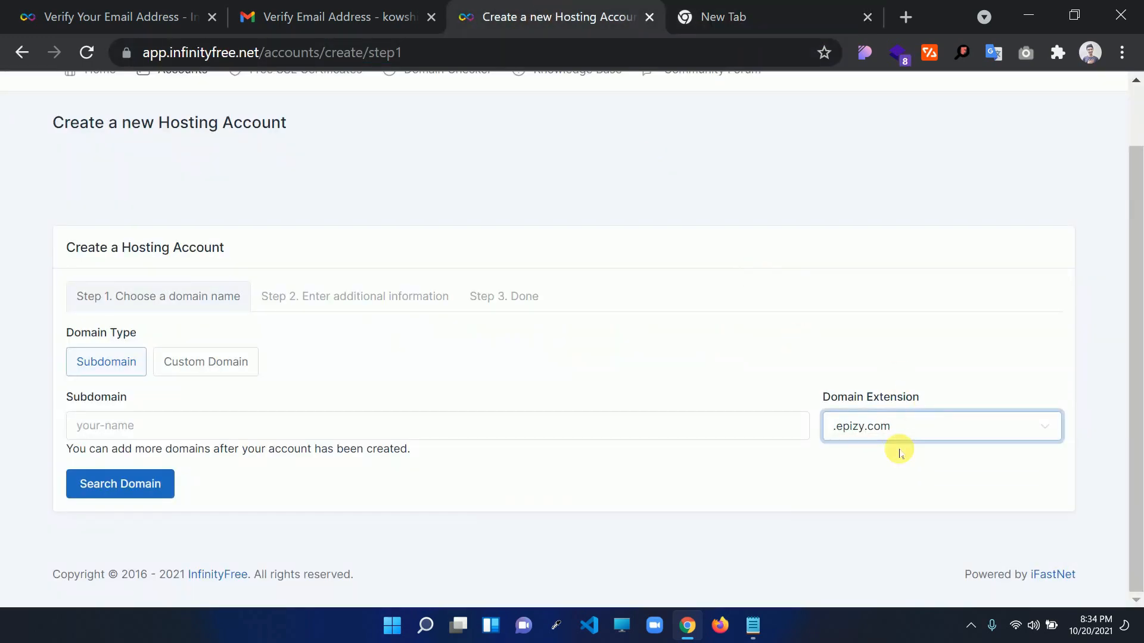
pyautogui.click(200, 424)
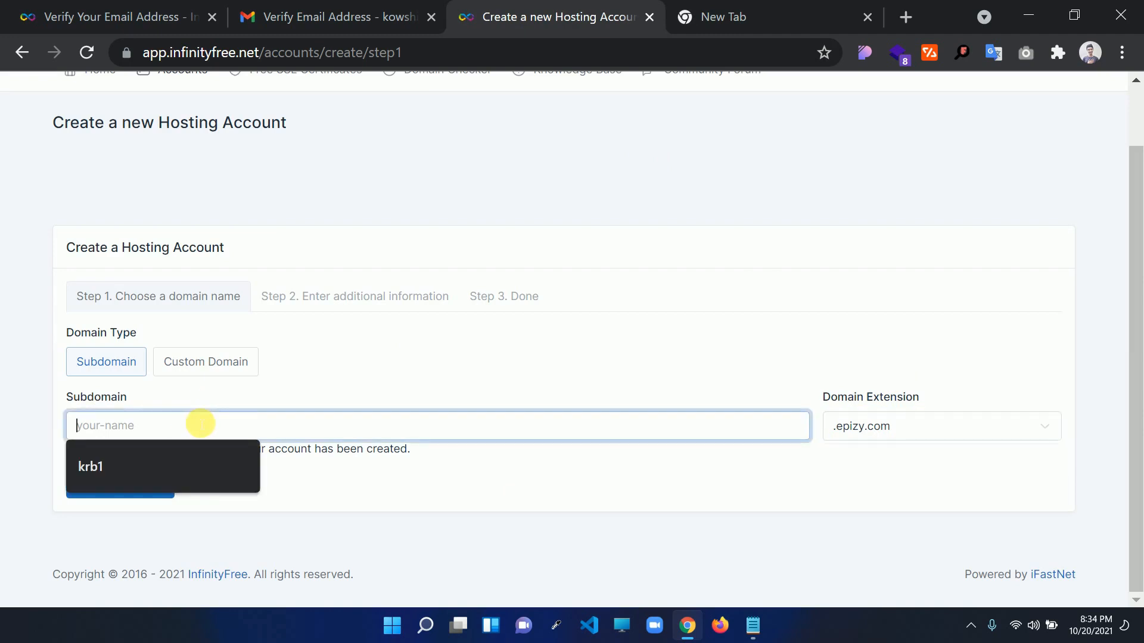
pyautogui.write('anegmapro')
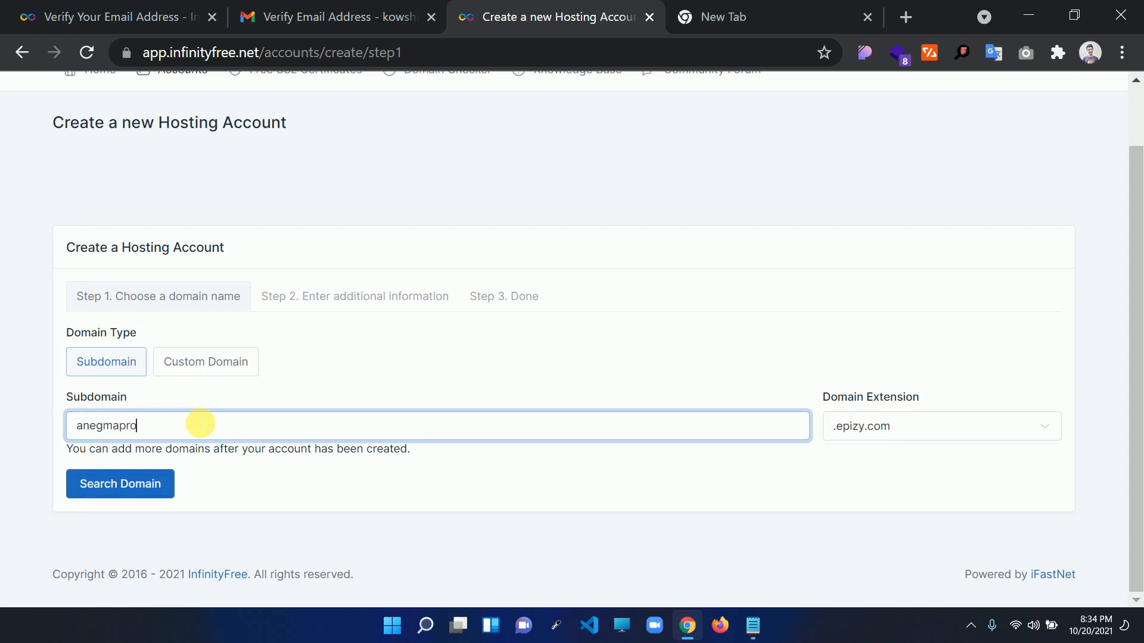
pyautogui.click(153, 476)
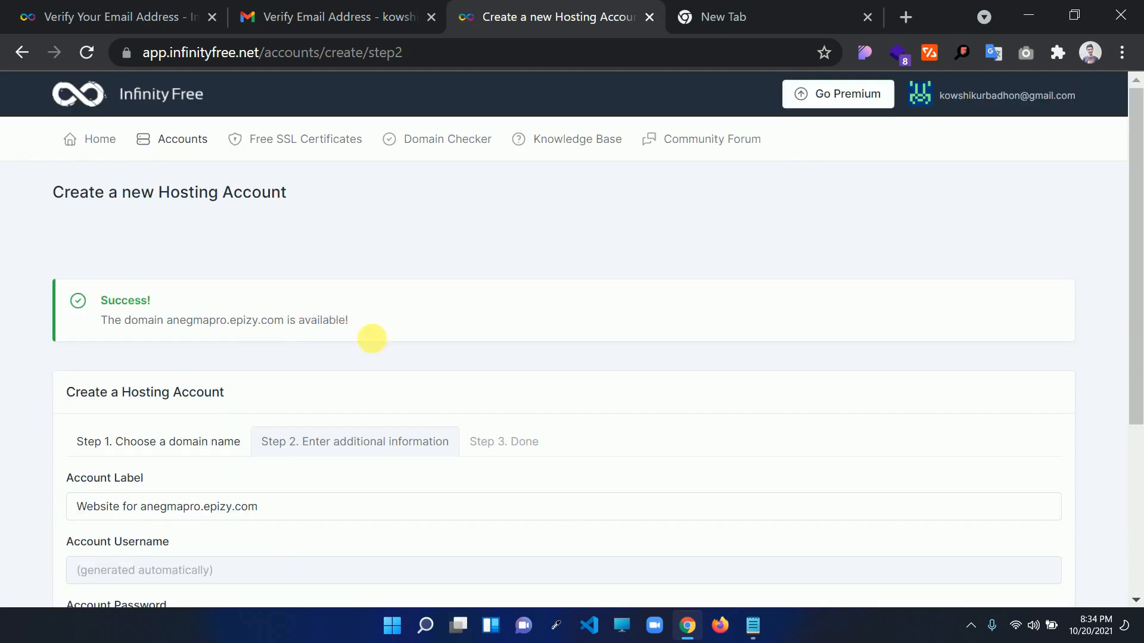
pyautogui.scroll(-3, 386, 397)
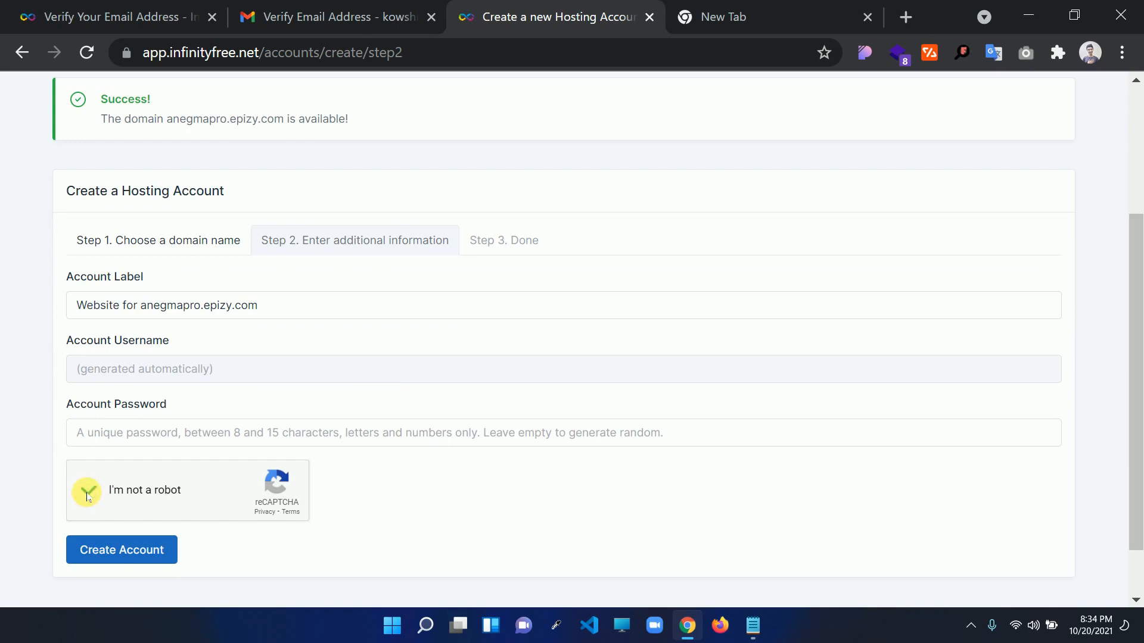
pyautogui.click(124, 558)
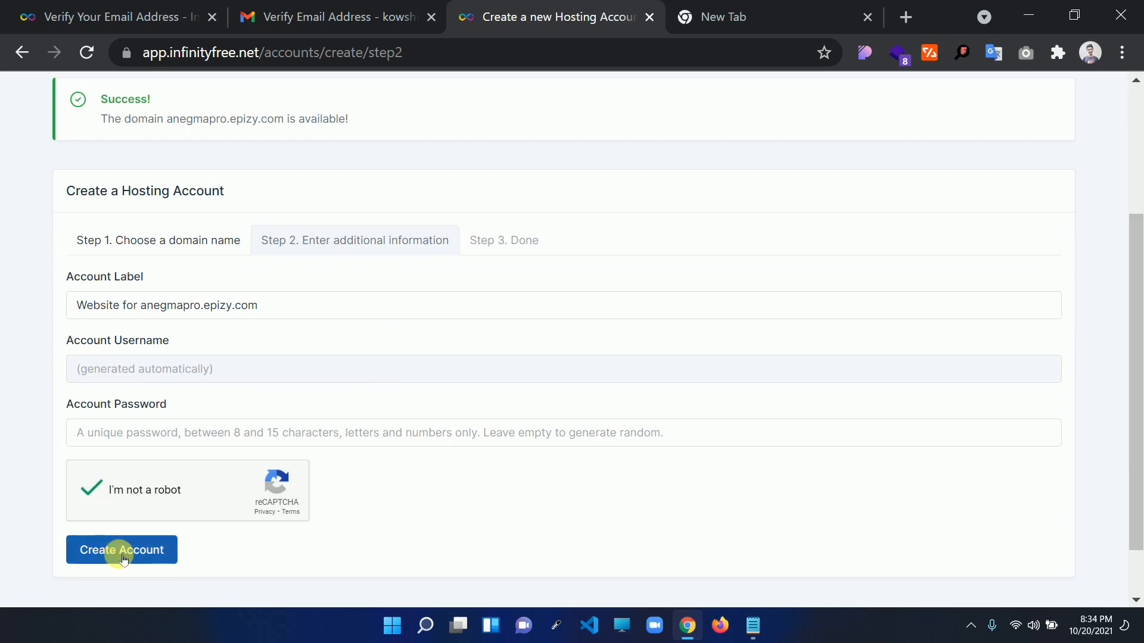
pyautogui.click(149, 557)
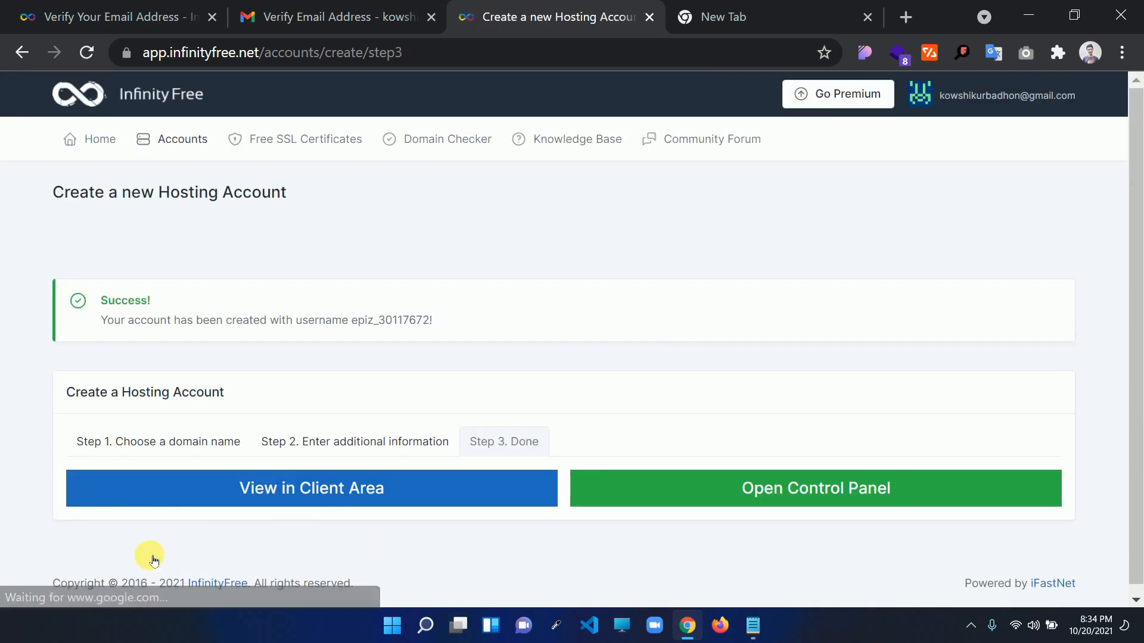
pyautogui.scroll(-1, 619, 393)
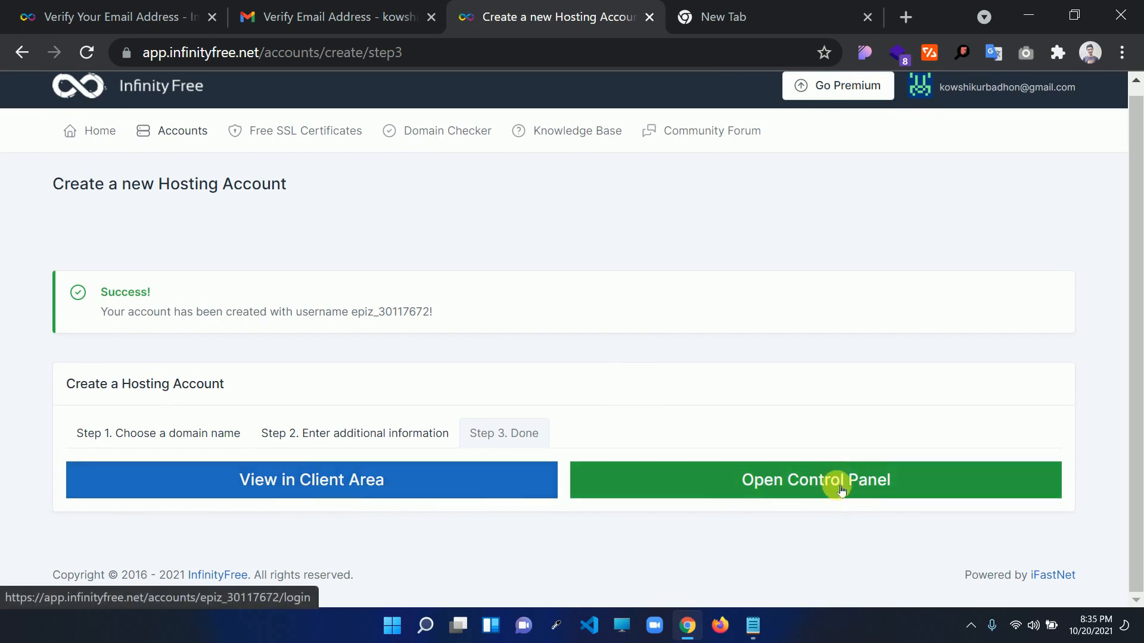
# Open the account's control panel, approving service emails from the host
pyautogui.click(790, 490)
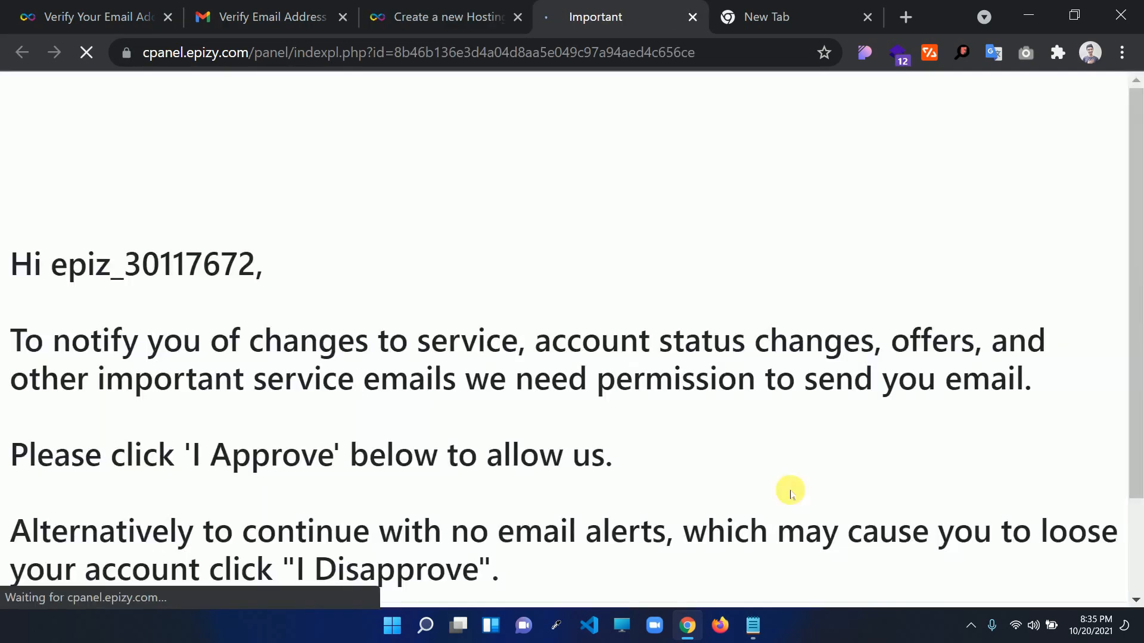
pyautogui.scroll(-2, 179, 286)
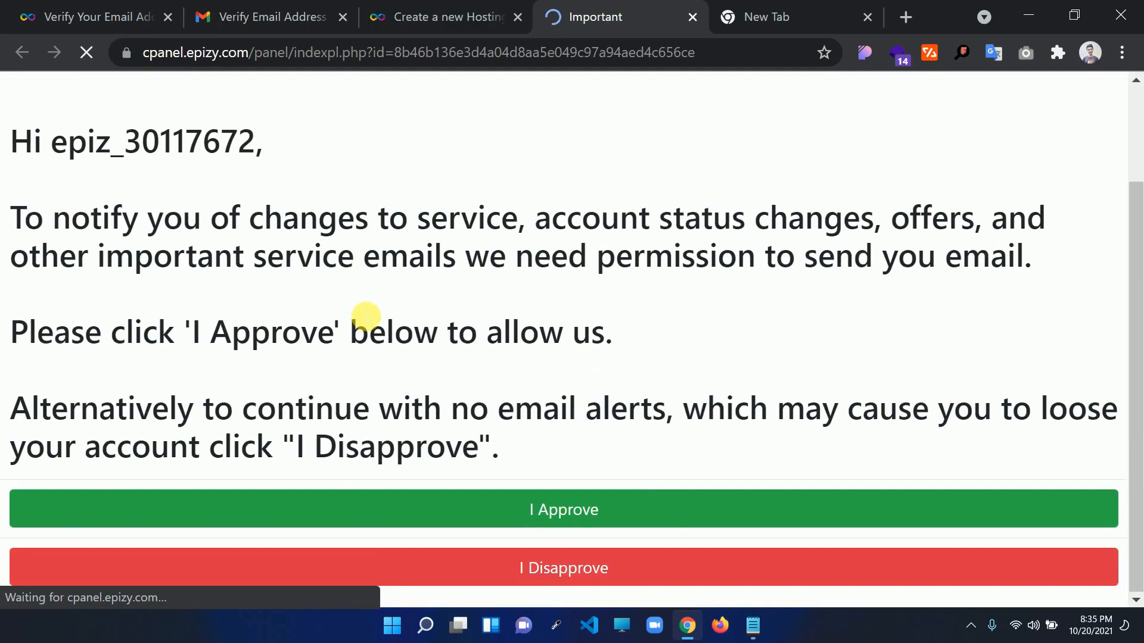
pyautogui.click(627, 512)
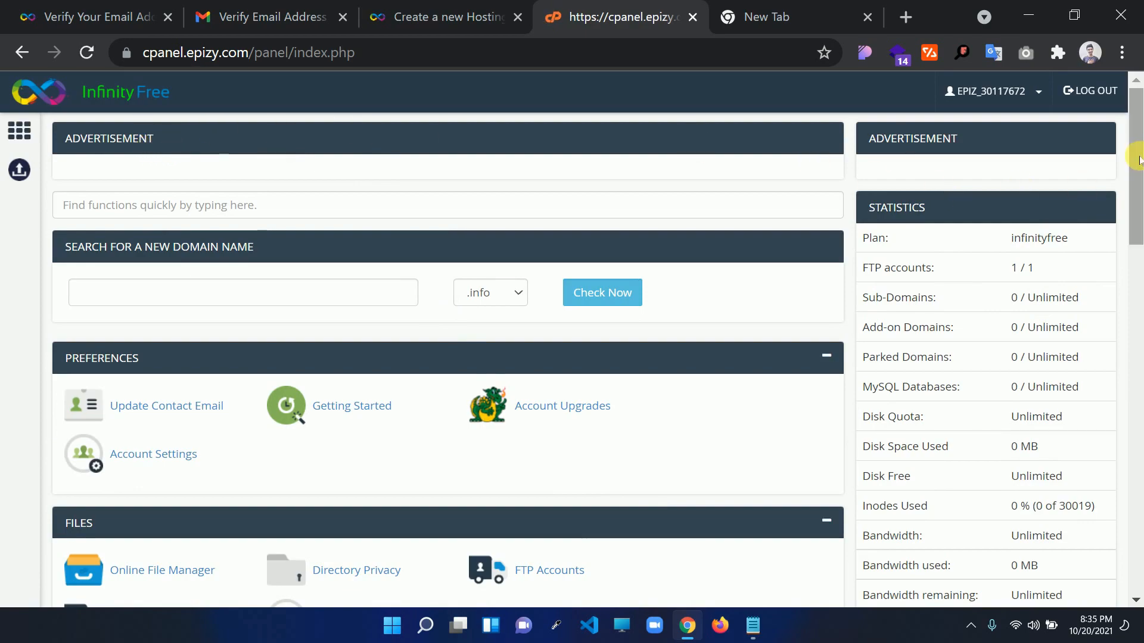
pyautogui.moveTo(1136, 167)
pyautogui.mouseDown()
pyautogui.moveTo(1135, 527)
pyautogui.moveTo(1135, 161)
pyautogui.mouseUp()
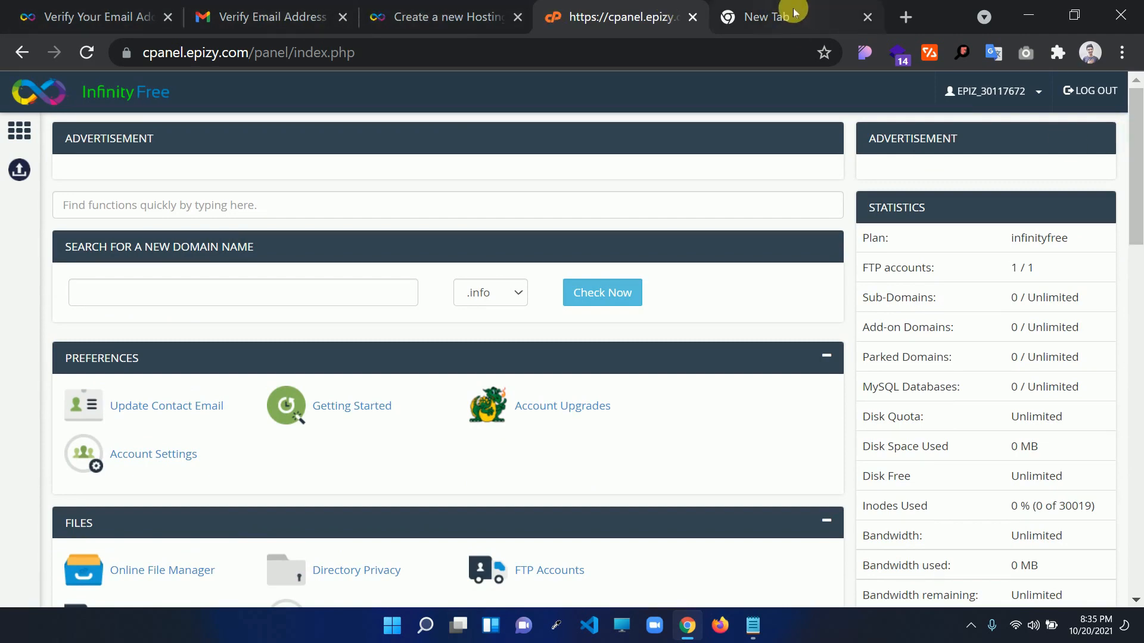
# Close the four old tabs: the verification emails, account creation, and old control panel
pyautogui.click(168, 19)
pyautogui.click(167, 21)
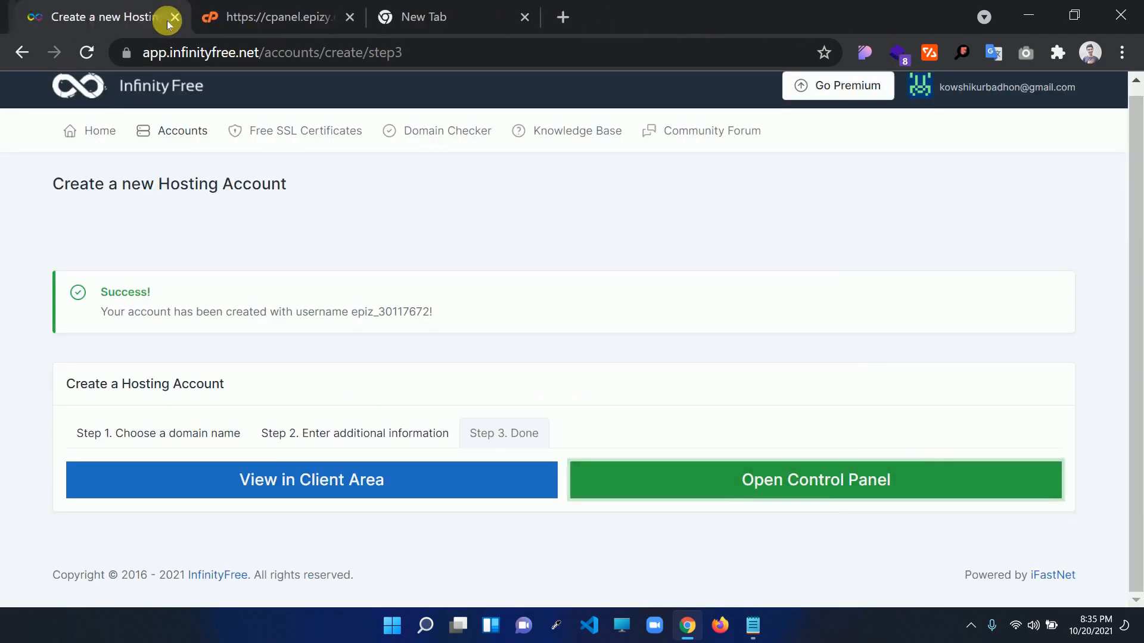
pyautogui.click(167, 20)
pyautogui.click(167, 20)
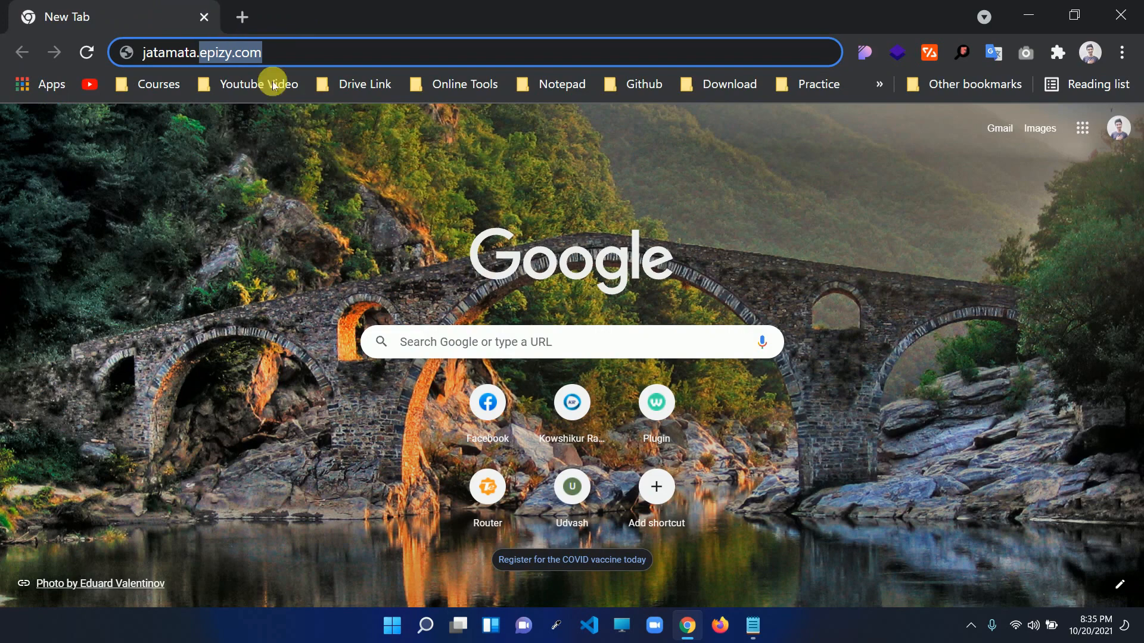
# Load infinityfree.net and go to its client area's Hosting Accounts list
pyautogui.click(241, 18)
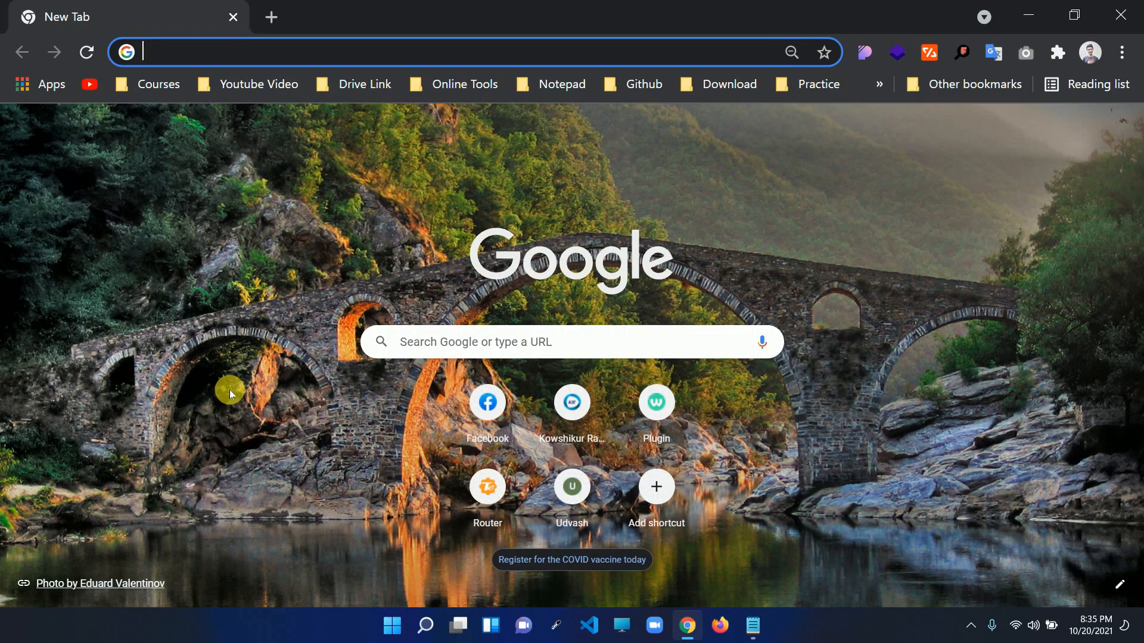
pyautogui.write('inf')
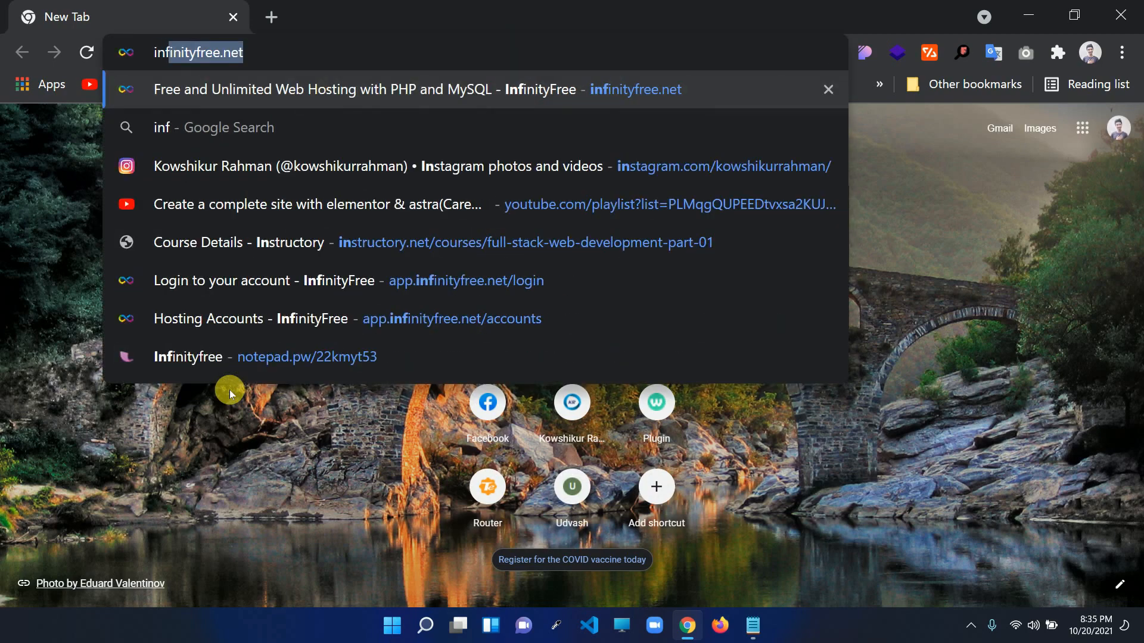
pyautogui.press('Return')
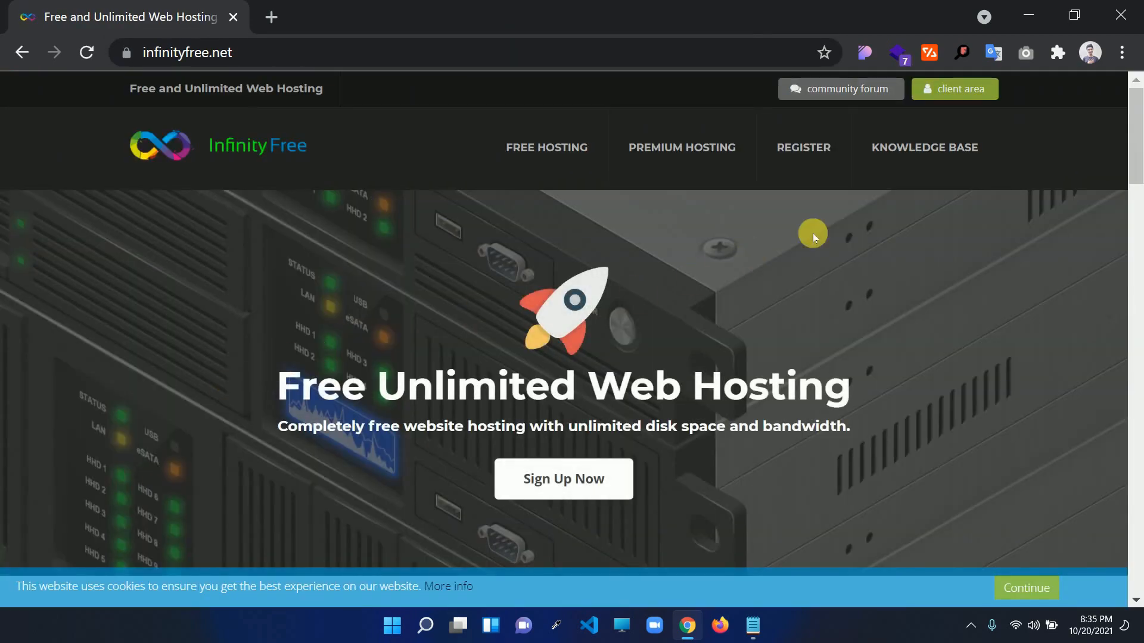
pyautogui.click(947, 95)
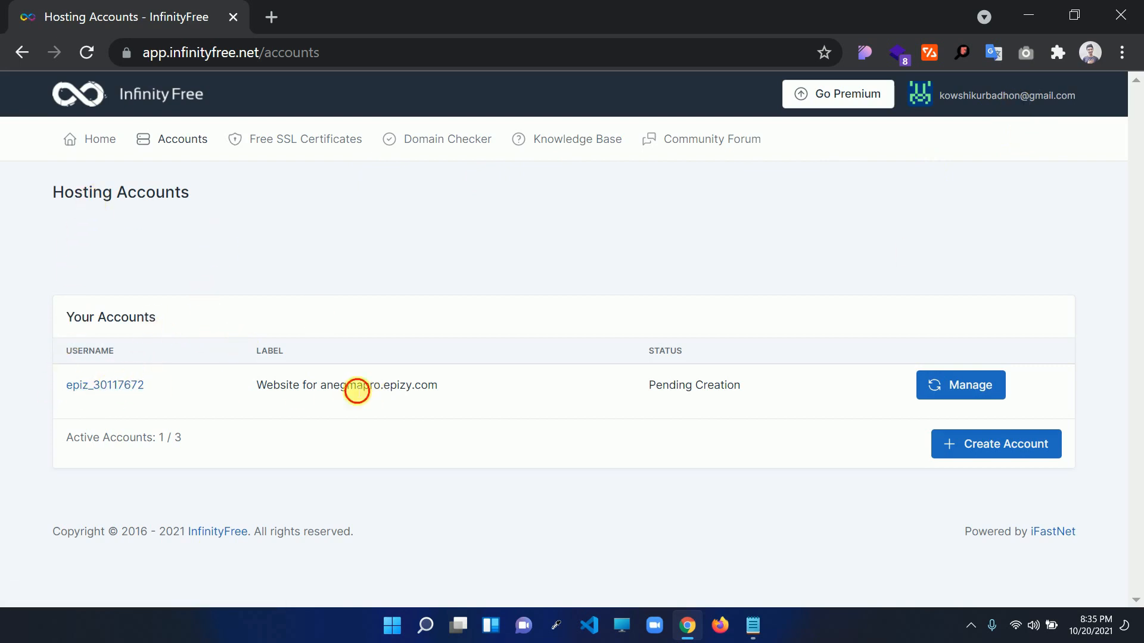
# Open the anegmapro.epizy.com account details and launch its Control Panel in a new tab
pyautogui.moveTo(357, 391); pyautogui.dragTo(407, 388)
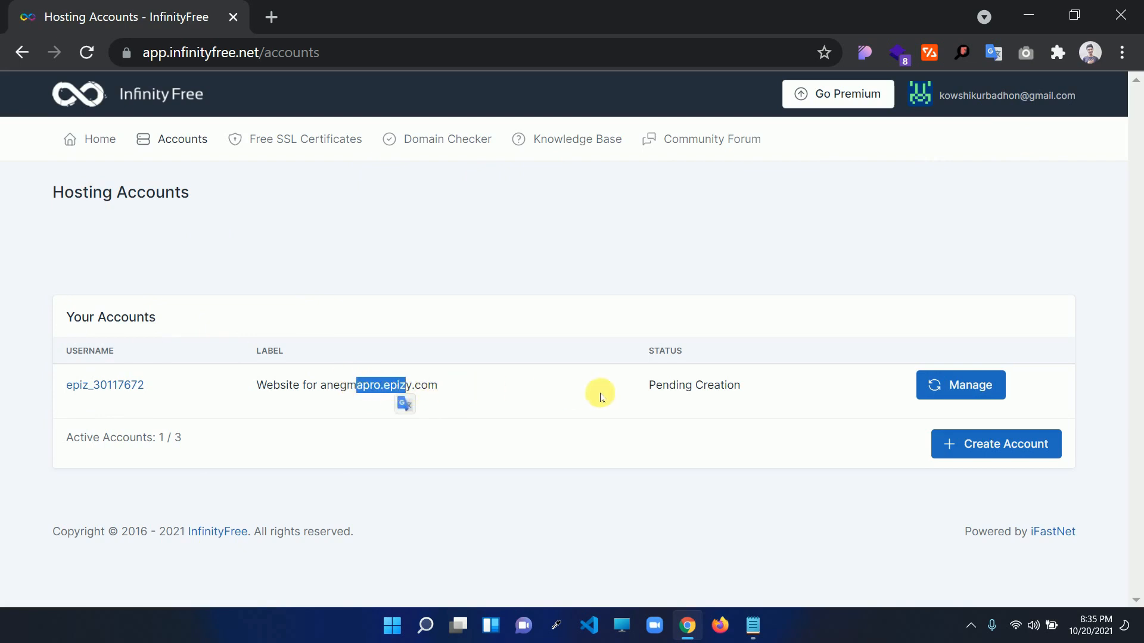
pyautogui.click(92, 386)
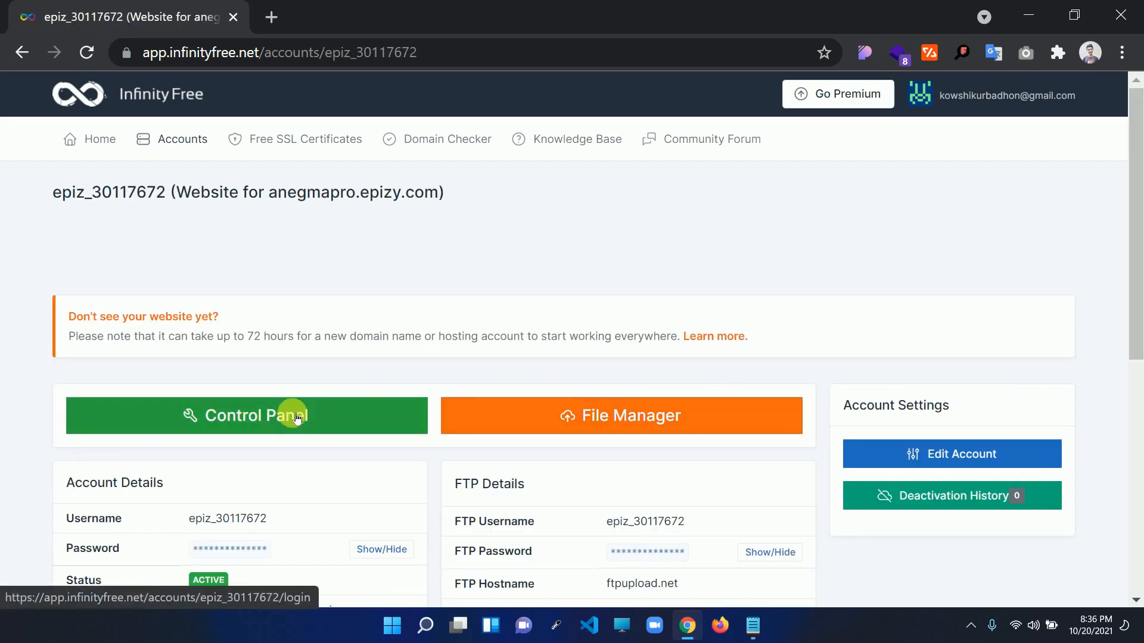
pyautogui.click(246, 427)
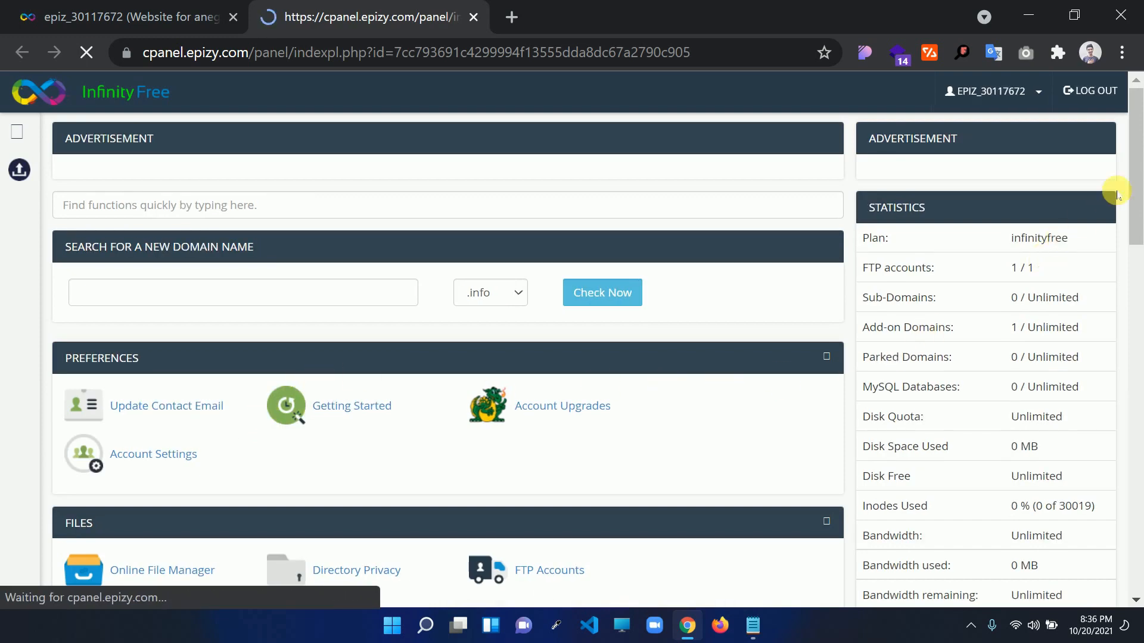
pyautogui.scroll(-1, 1137, 182)
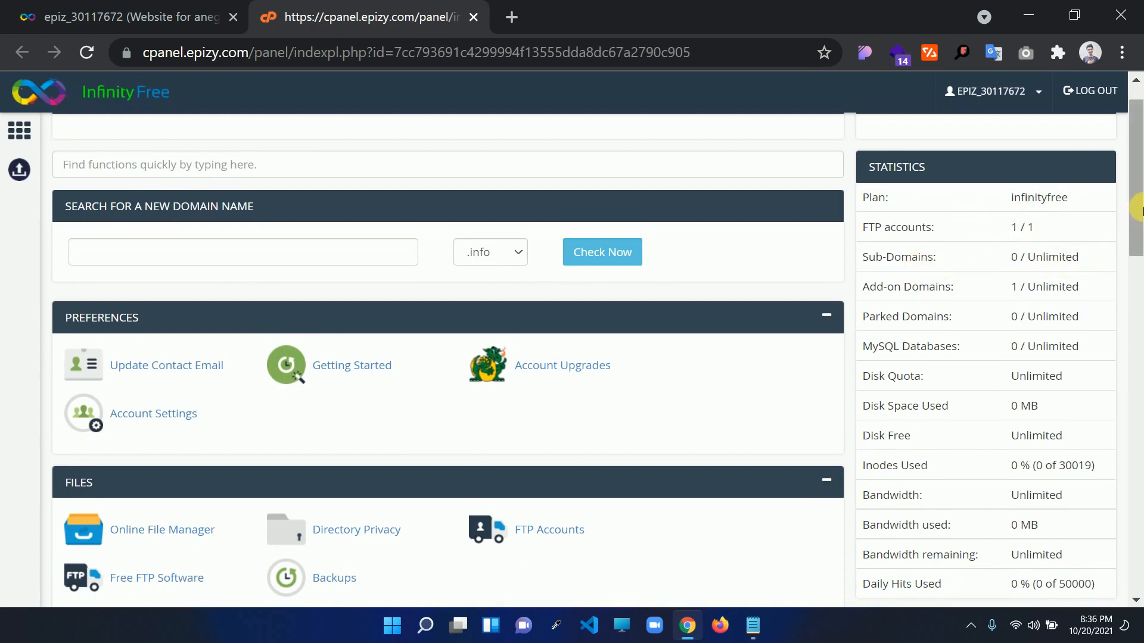
pyautogui.scroll(-1, 1025, 239)
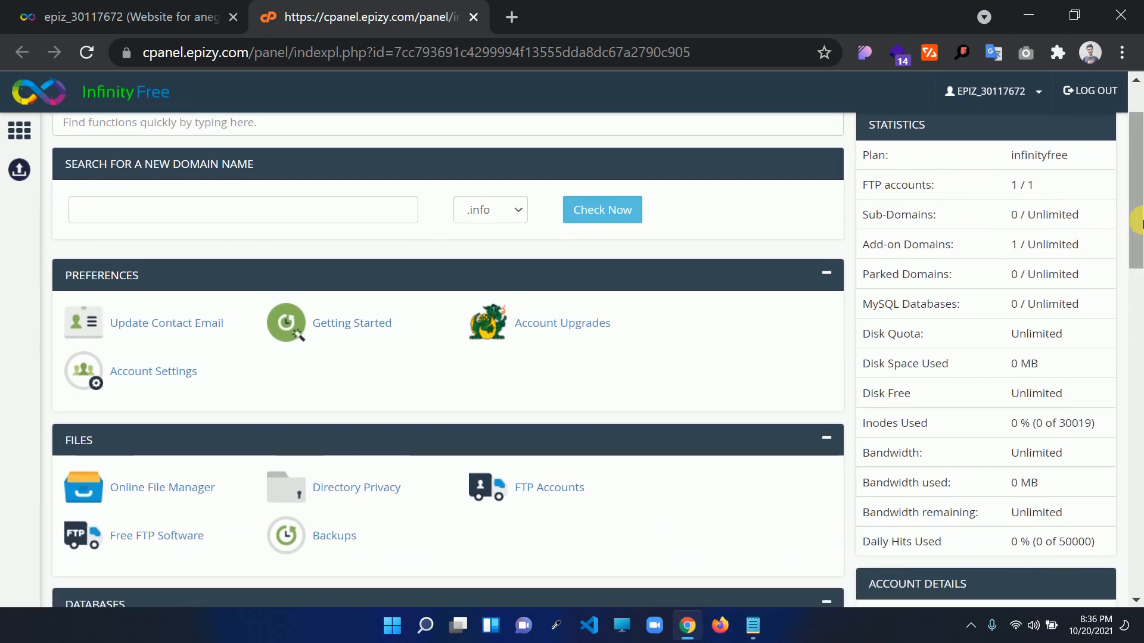
pyautogui.moveTo(1131, 225); pyautogui.dragTo(1139, 232)
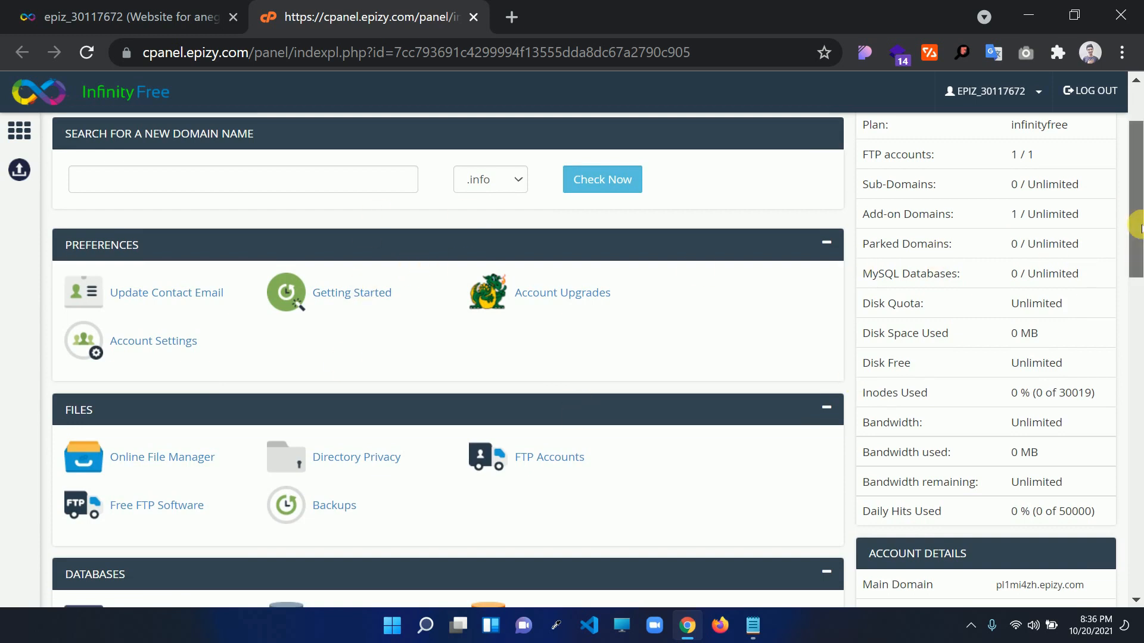
pyautogui.moveTo(1139, 228); pyautogui.dragTo(1136, 243)
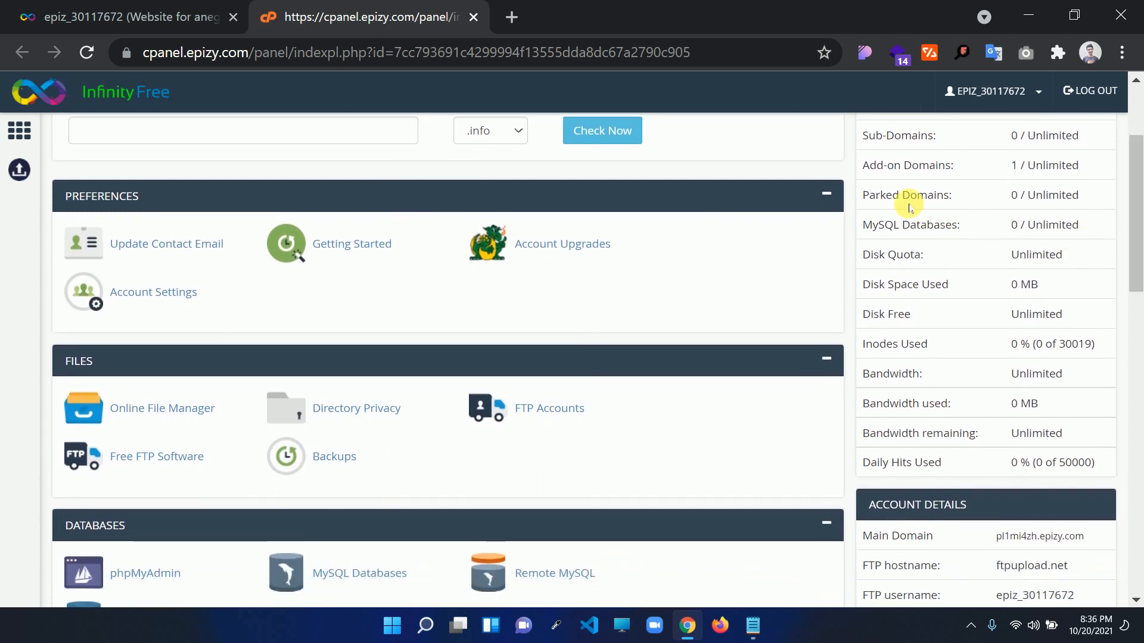
pyautogui.moveTo(1134, 213); pyautogui.dragTo(1134, 229)
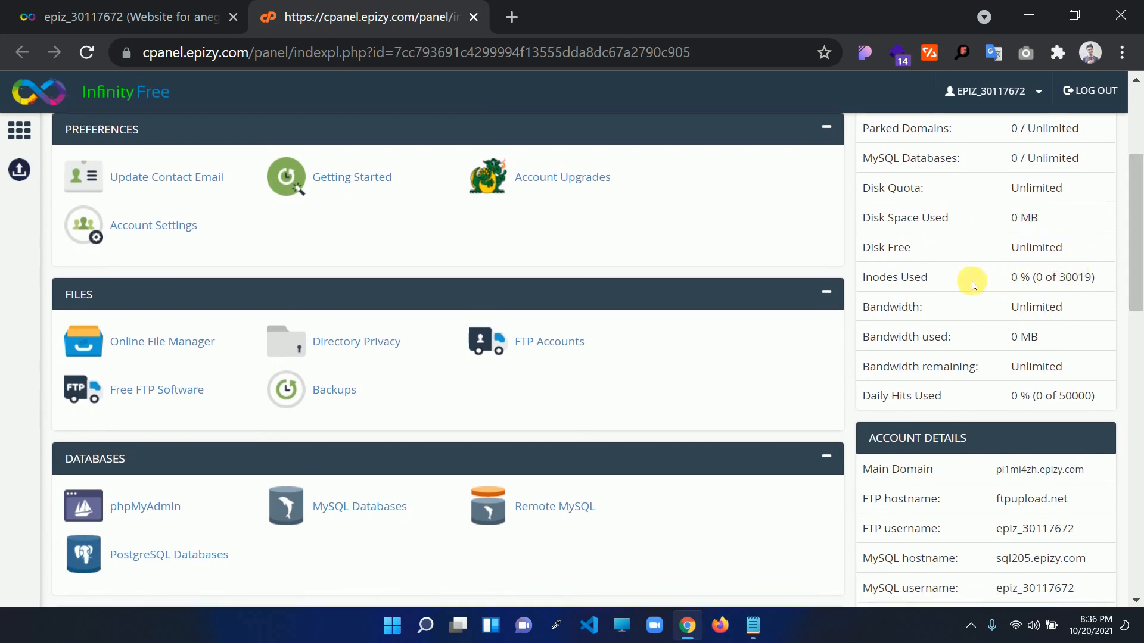
pyautogui.moveTo(960, 281); pyautogui.dragTo(858, 282)
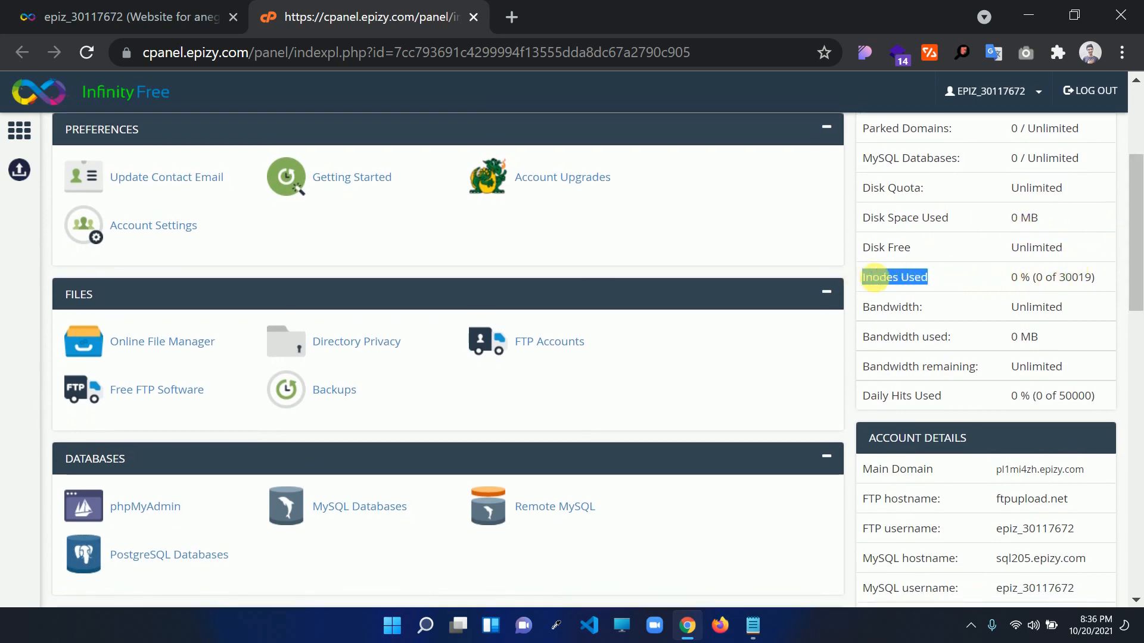
pyautogui.click(973, 276)
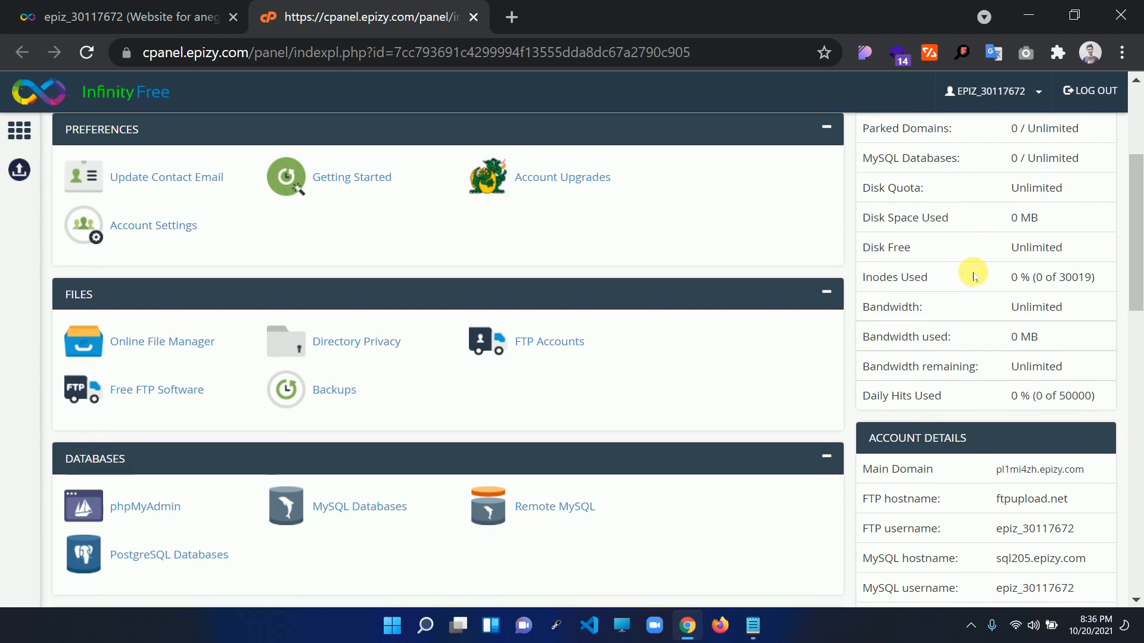
pyautogui.tripleClick(1034, 283)
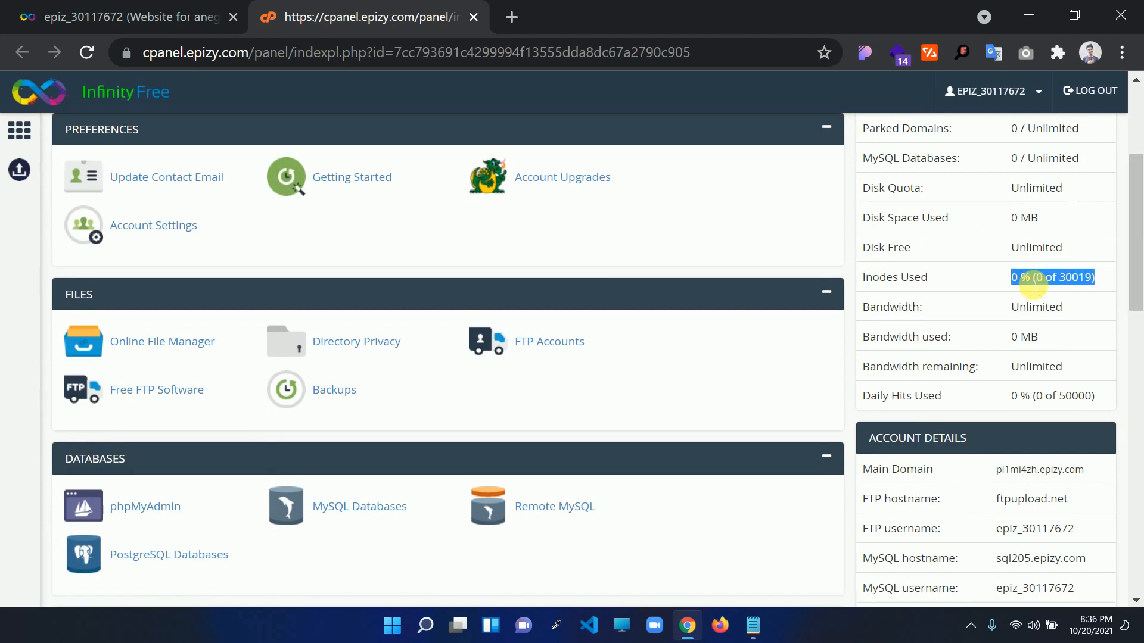
pyautogui.click(1087, 282)
pyautogui.moveTo(1074, 278); pyautogui.dragTo(1012, 278)
pyautogui.click(1011, 279)
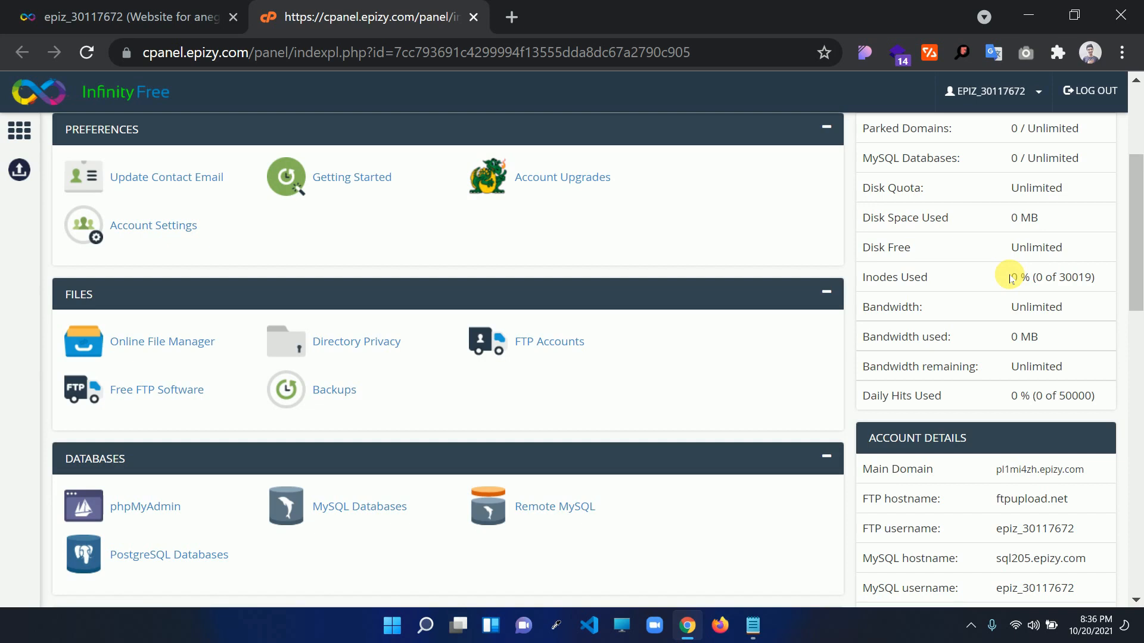
pyautogui.moveTo(1136, 251); pyautogui.dragTo(1138, 318)
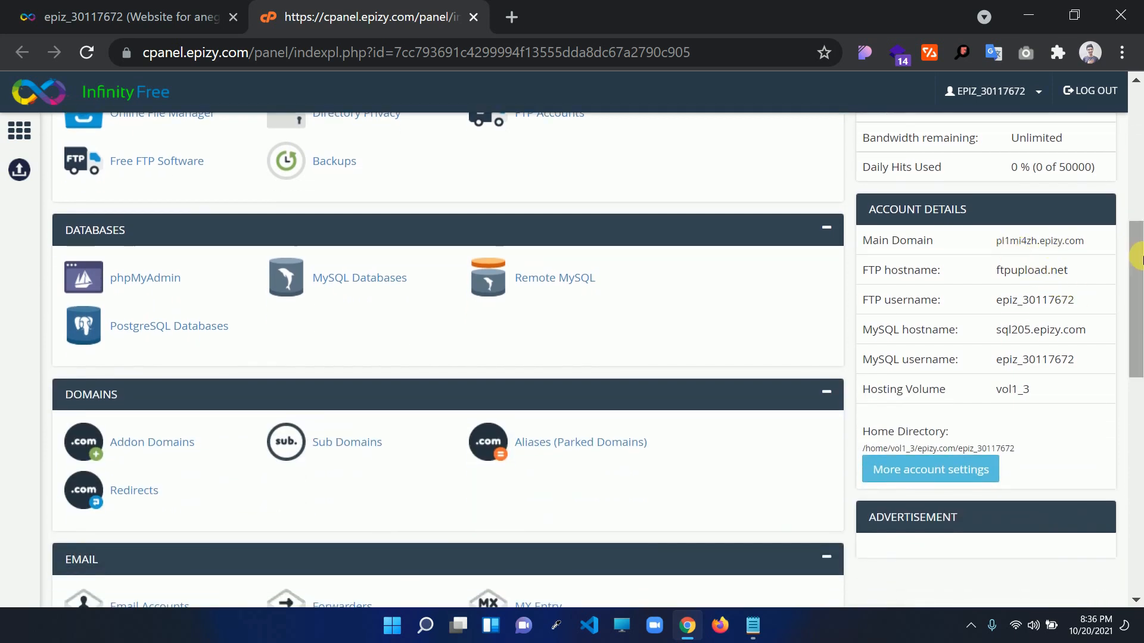
pyautogui.moveTo(1141, 255); pyautogui.dragTo(1139, 67)
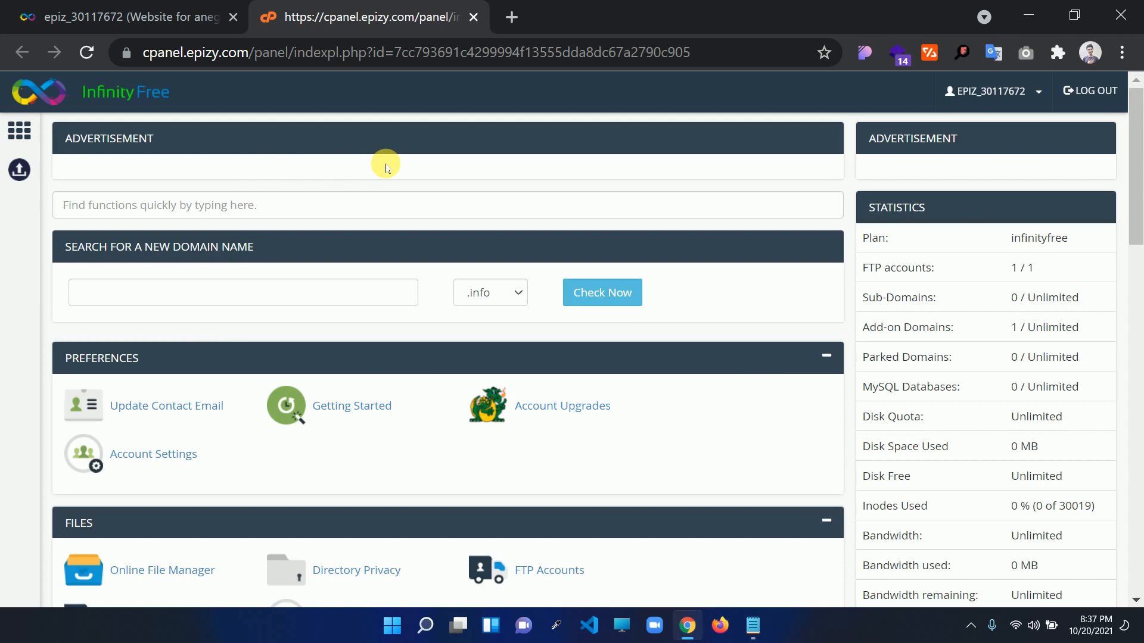
# Search the control panel functions for 'soft' and open Softaculous Apps Installer in its new tab
pyautogui.click(88, 206)
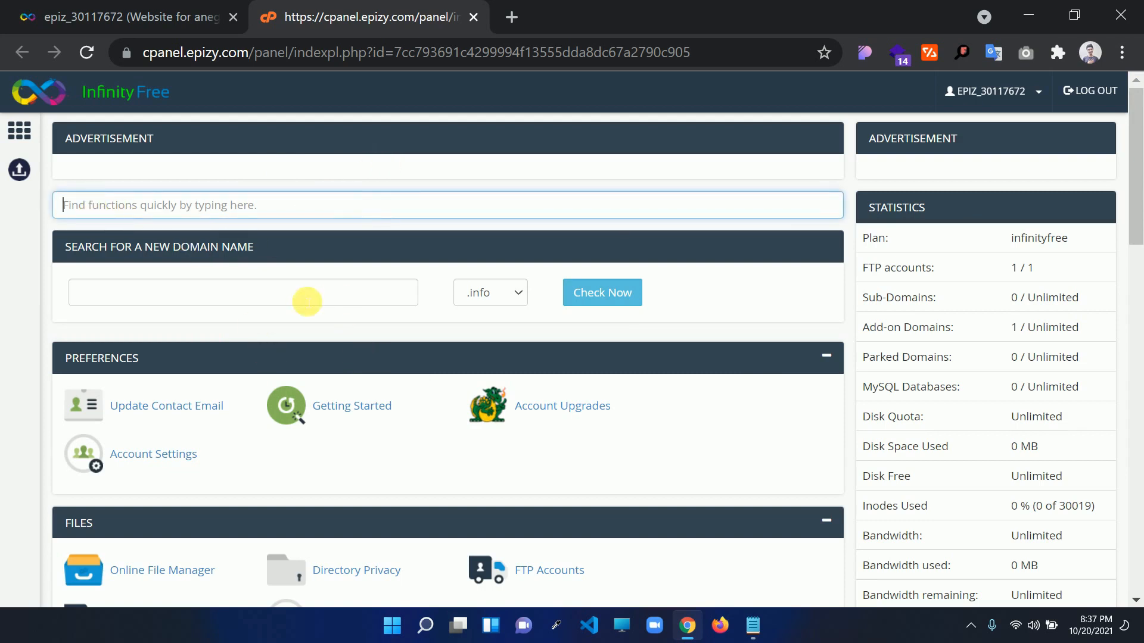
pyautogui.write('sof')
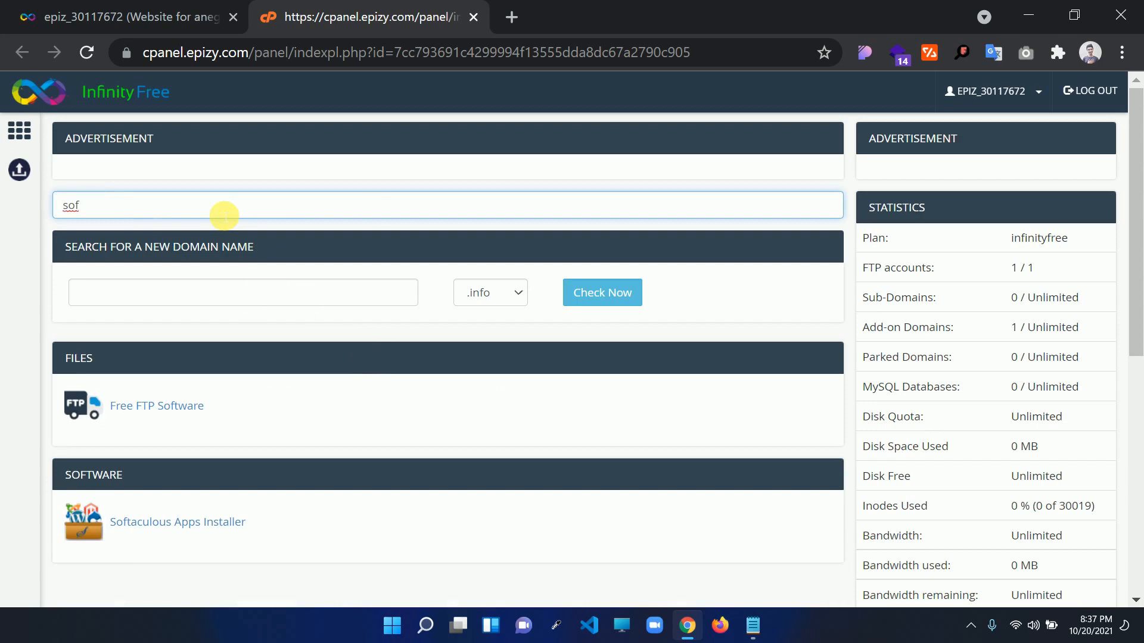
pyautogui.click(180, 526)
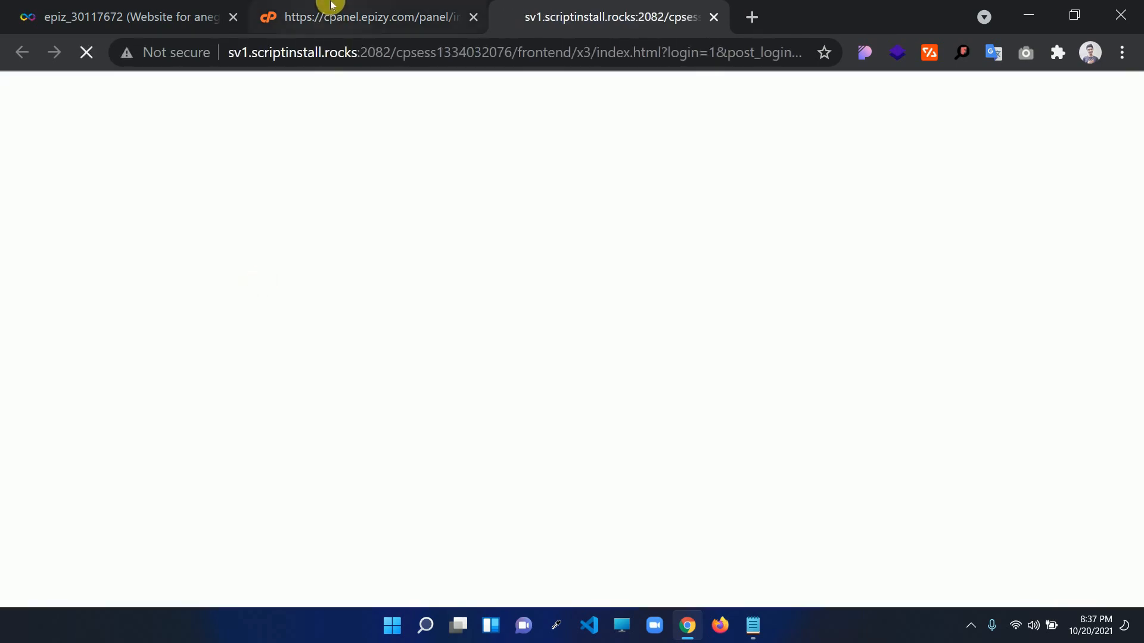
pyautogui.click(327, 12)
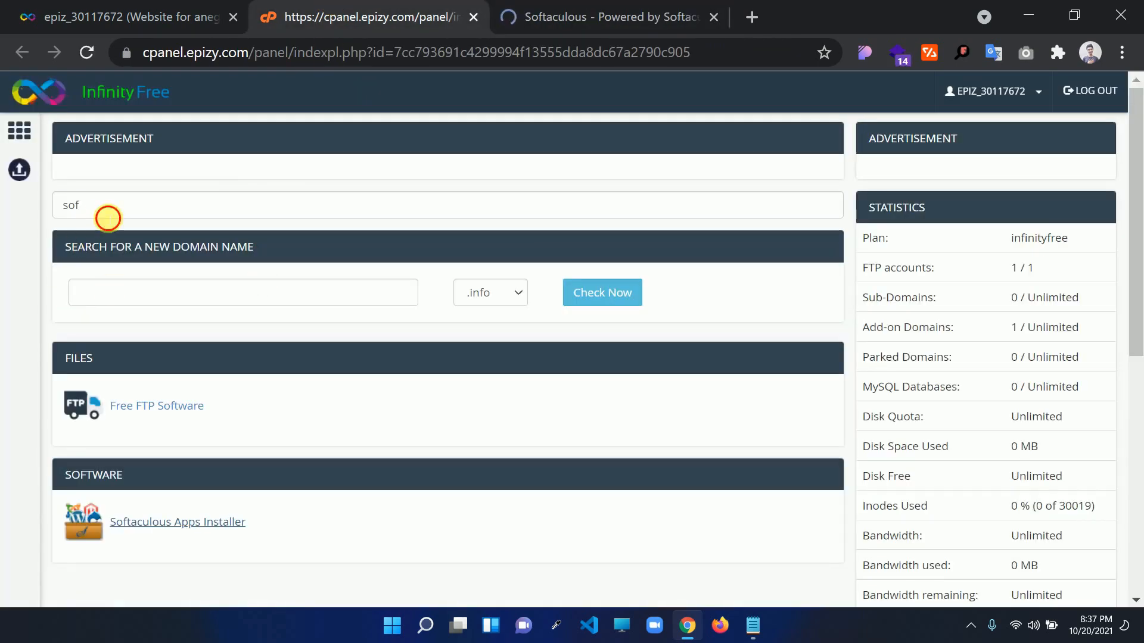
pyautogui.click(108, 217)
pyautogui.write('t')
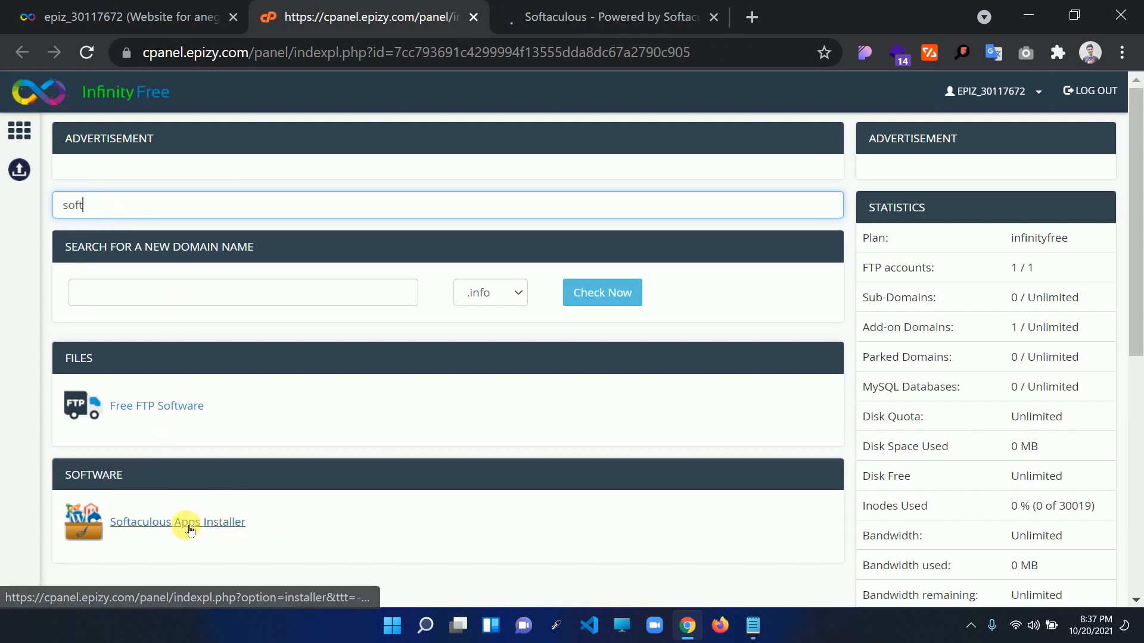
pyautogui.click(581, 12)
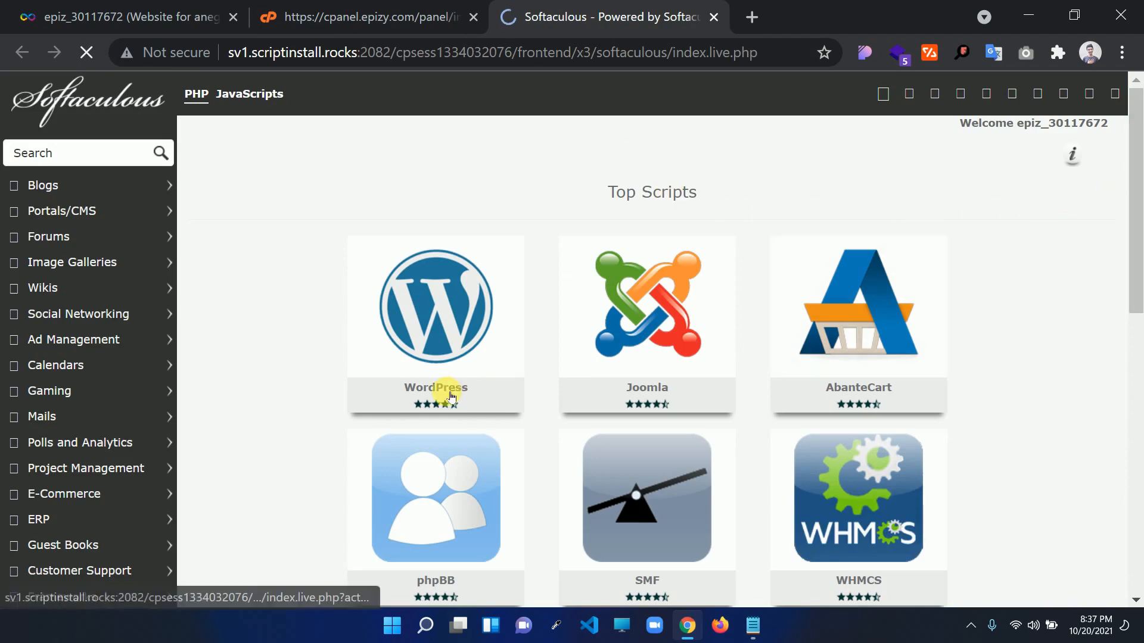
# Open WordPress from Top Scripts and its Install form, keeping version 5.8.1
pyautogui.moveTo(1134, 285); pyautogui.dragTo(1131, 243)
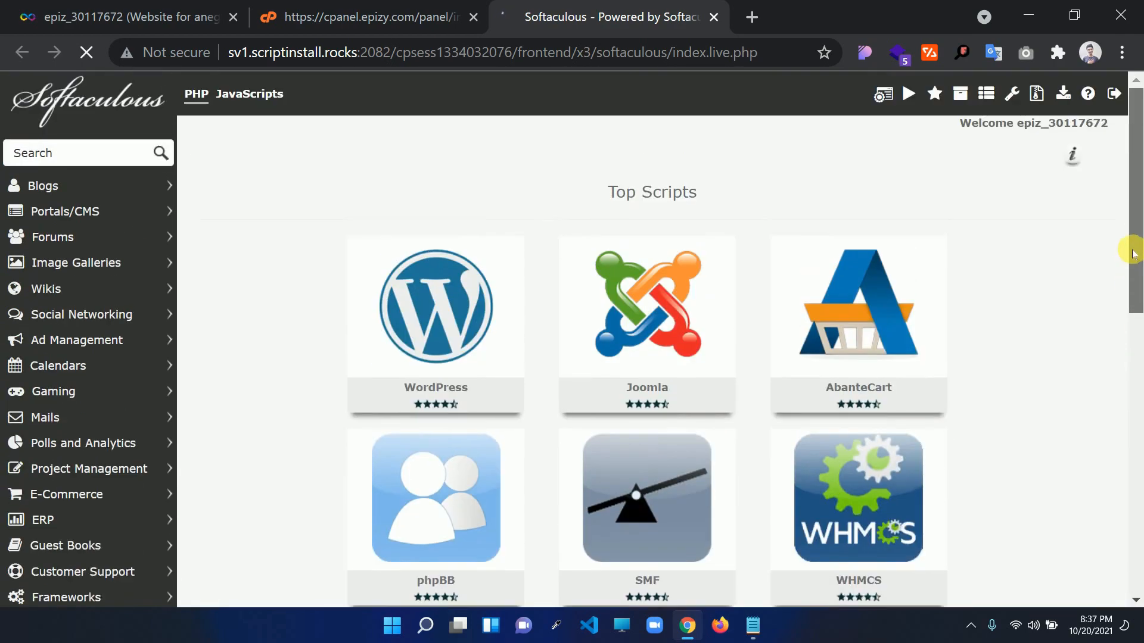
pyautogui.click(417, 322)
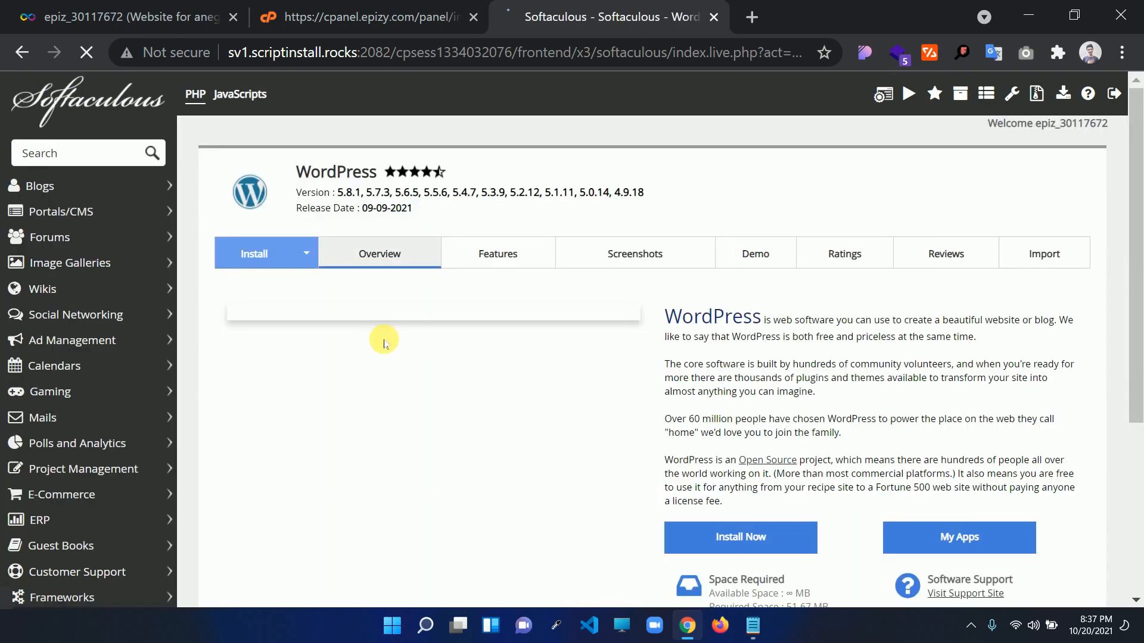
pyautogui.scroll(-6, 781, 440)
pyautogui.scroll(6, 781, 430)
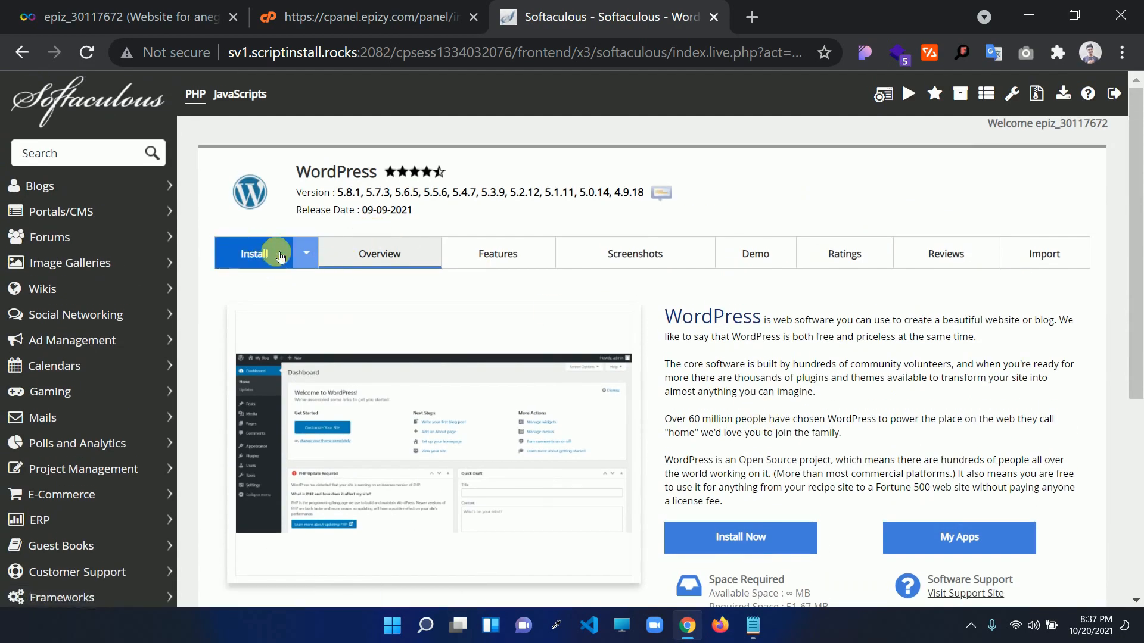
pyautogui.click(265, 264)
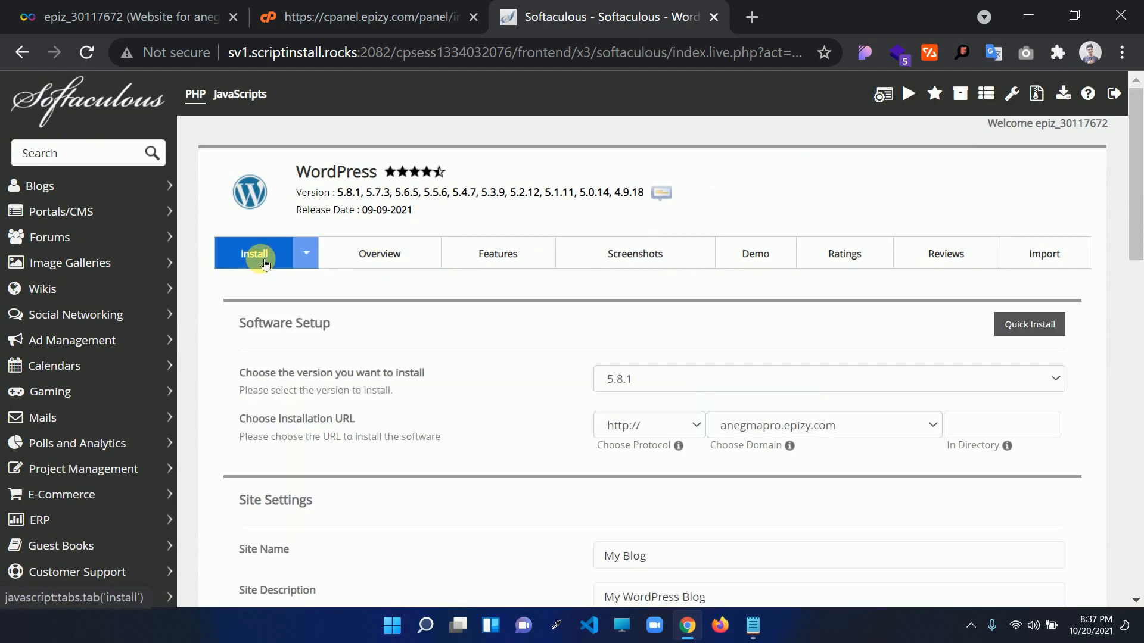
pyautogui.click(656, 390)
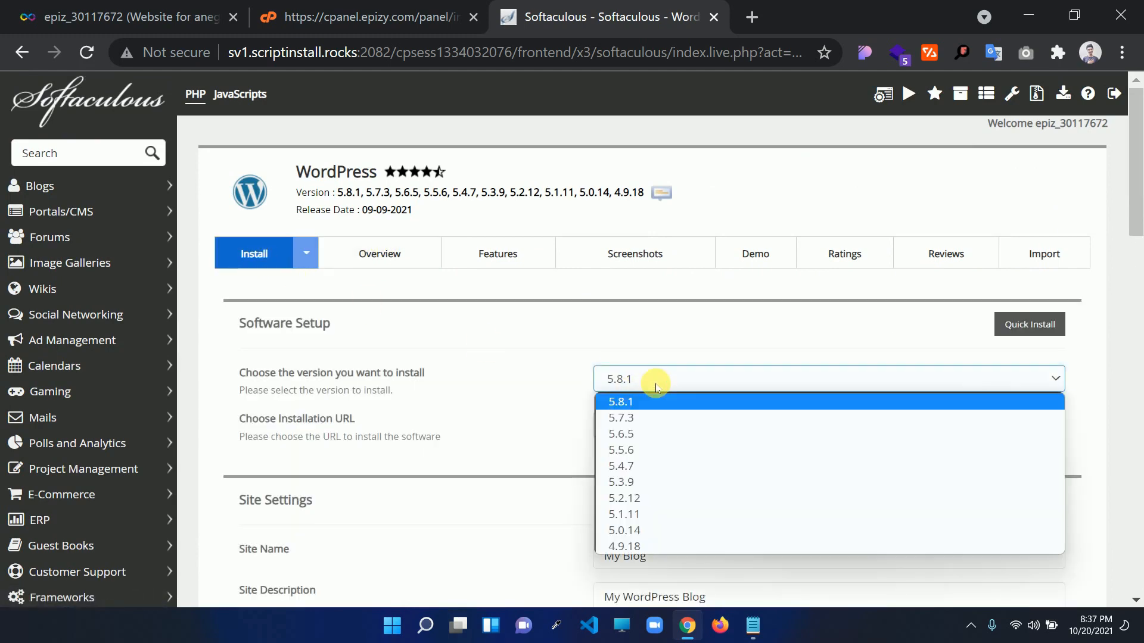
pyautogui.click(655, 386)
pyautogui.click(1033, 430)
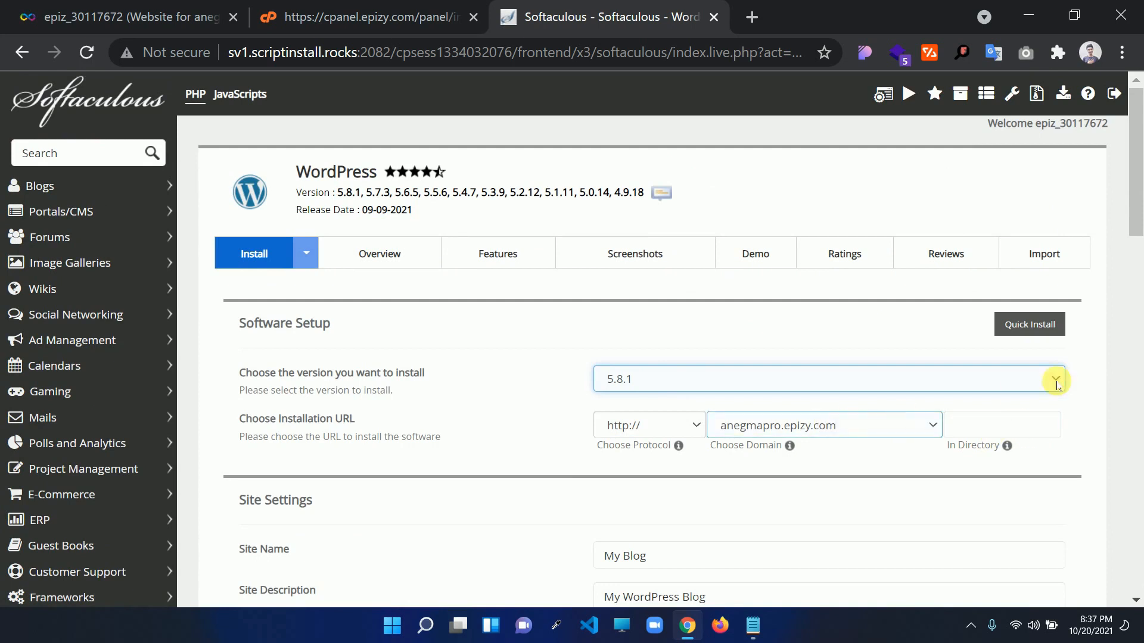
pyautogui.moveTo(1136, 181); pyautogui.dragTo(1138, 246)
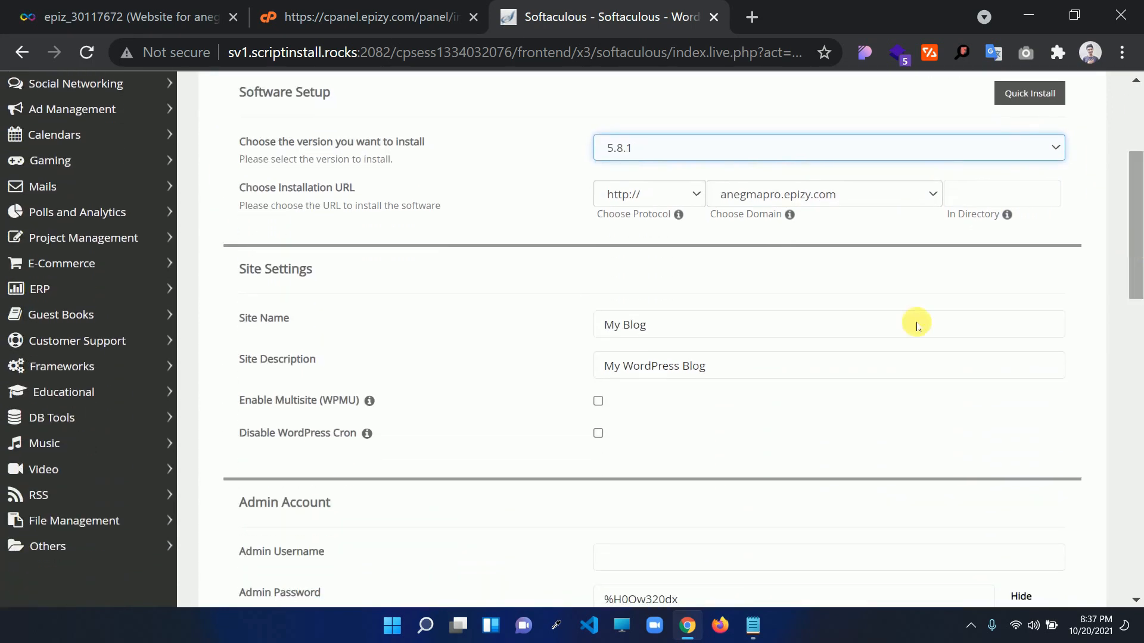
# Name the site Anegma Pro and replace the default description with the suggested author byline
pyautogui.moveTo(659, 324); pyautogui.dragTo(553, 336)
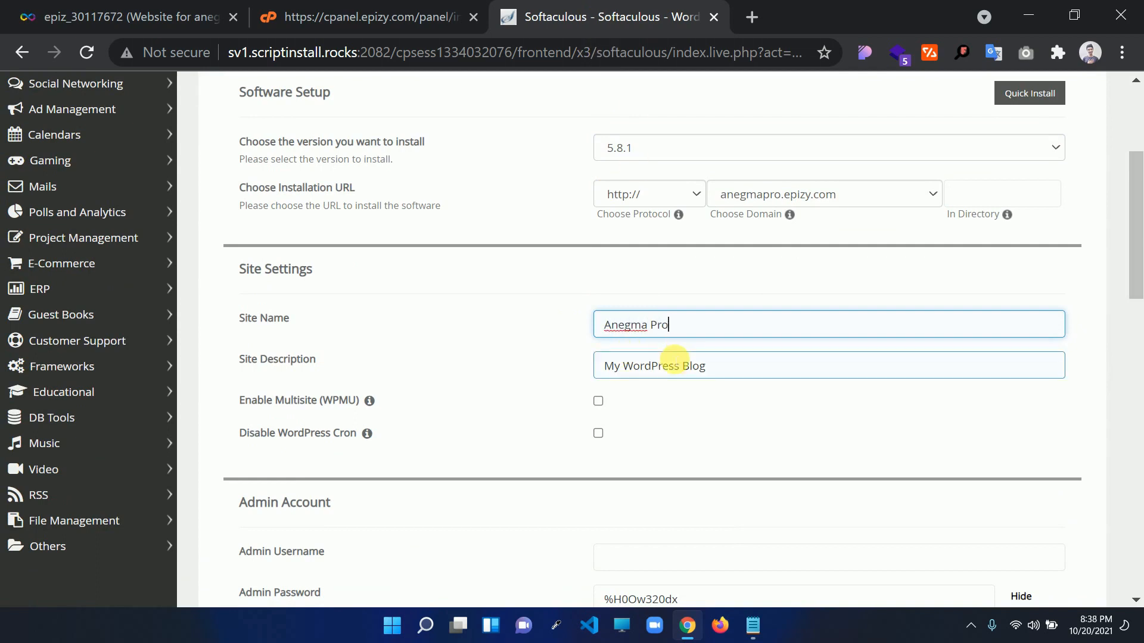
pyautogui.tripleClick(681, 366)
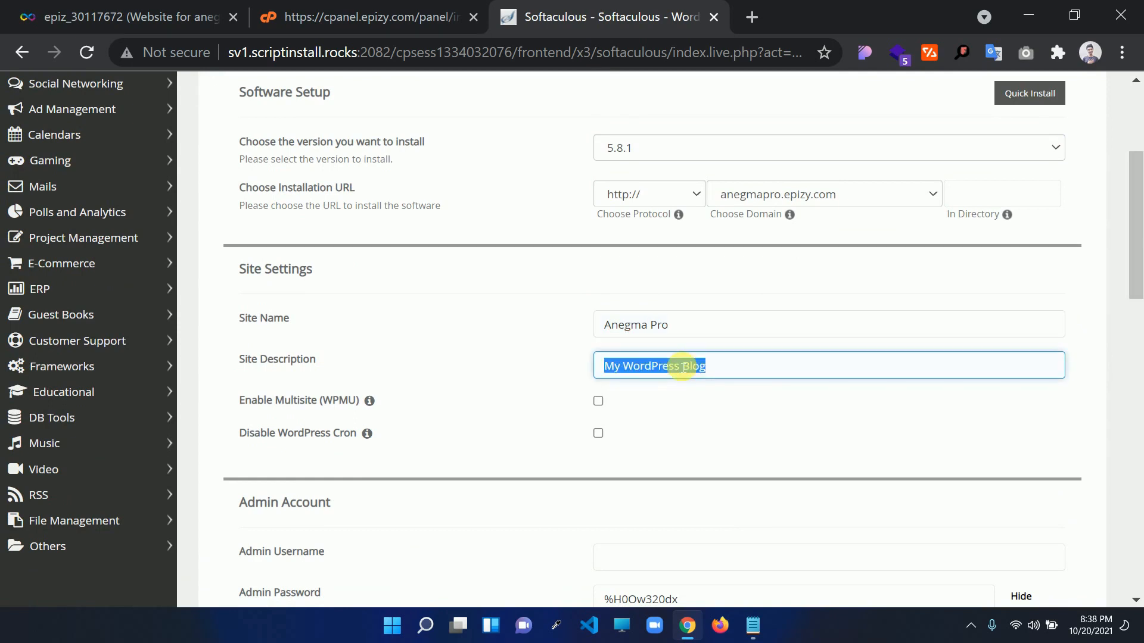
pyautogui.write('By Kowshikur Rahman')
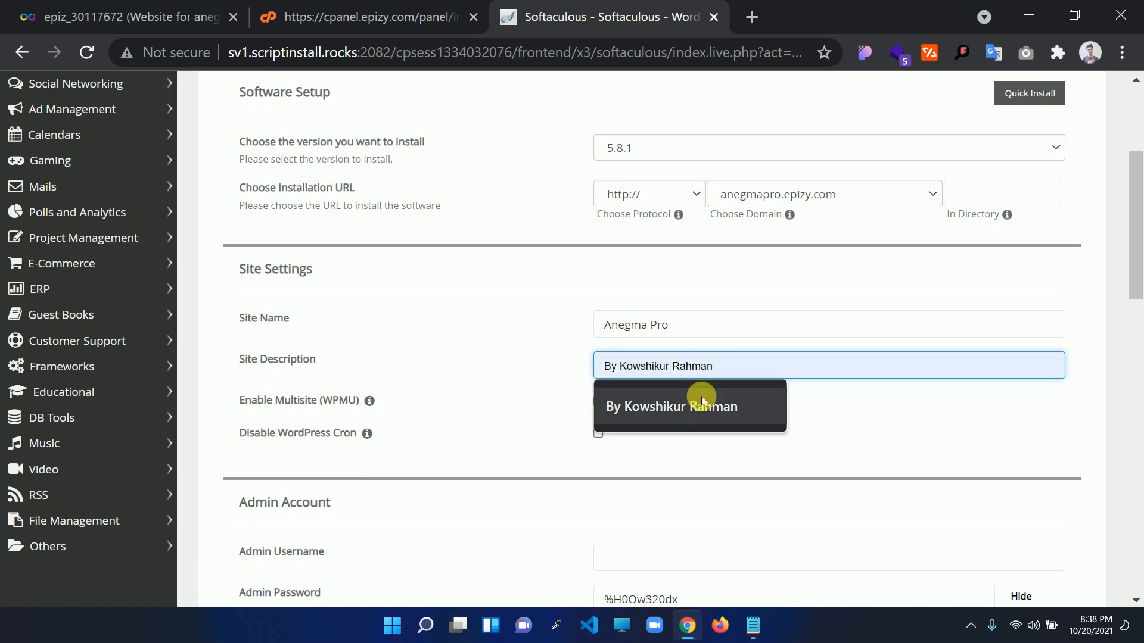
pyautogui.click(667, 396)
pyautogui.scroll(-1, 1136, 280)
pyautogui.scroll(-3, 1135, 277)
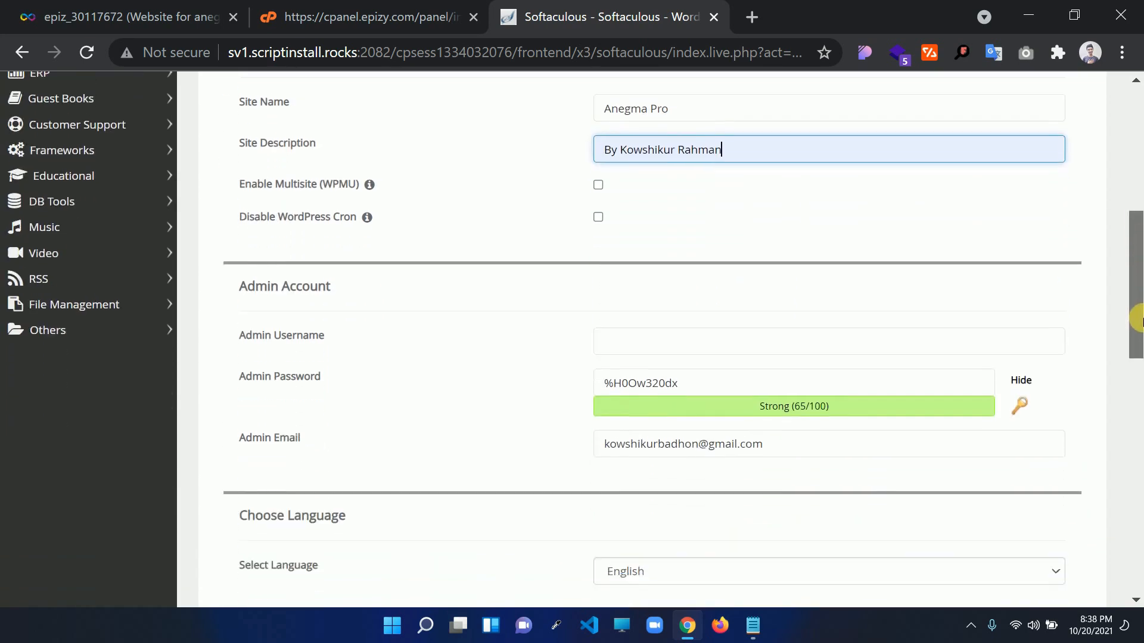
# Autofill the admin username from saved details and replace the generated password with a new one
pyautogui.click(629, 329)
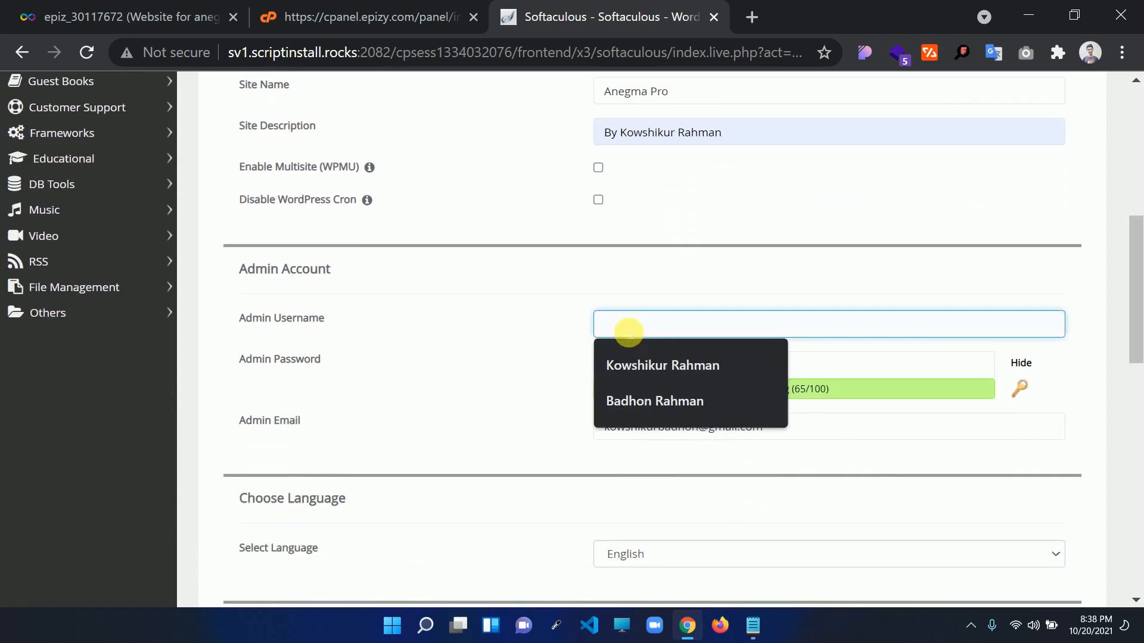
pyautogui.click(634, 353)
pyautogui.doubleClick(636, 327)
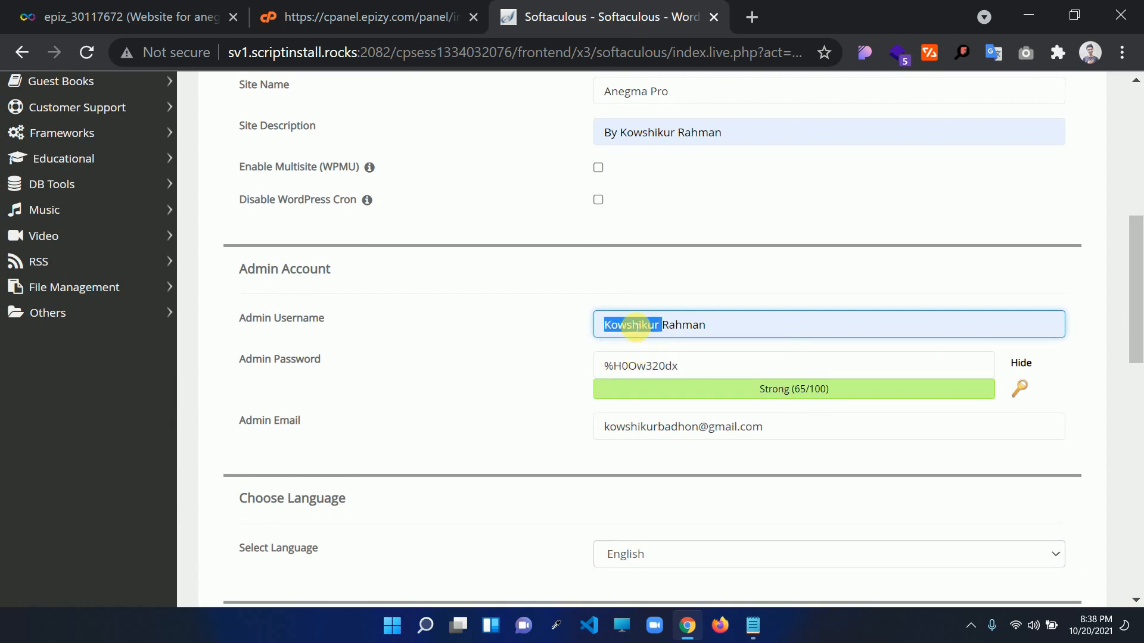
pyautogui.tripleClick(723, 325)
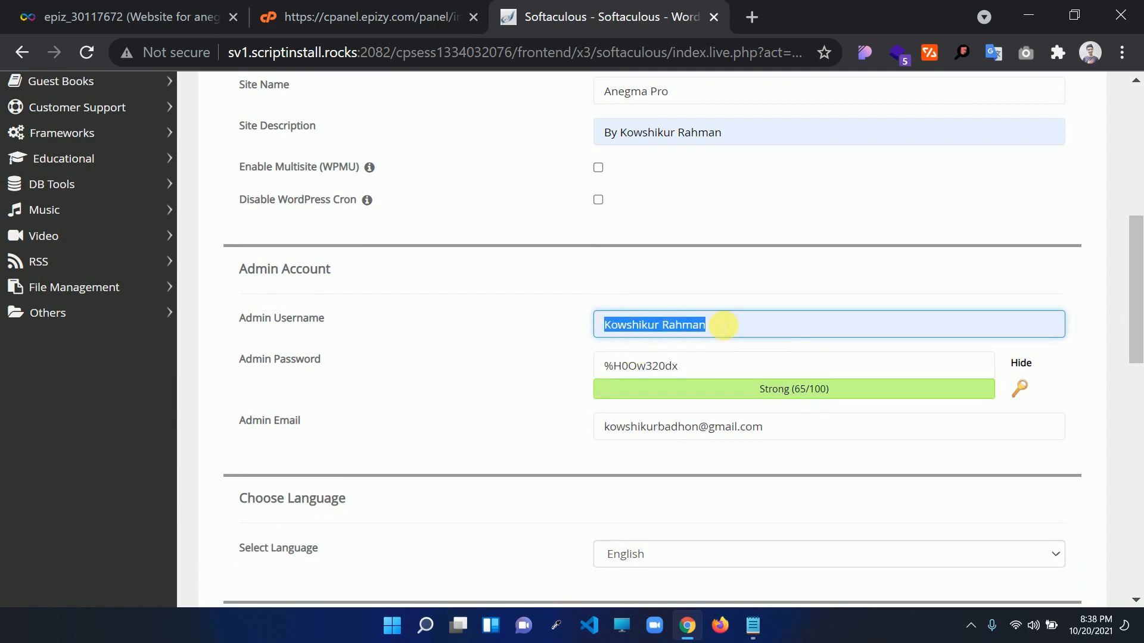
pyautogui.doubleClick(713, 368)
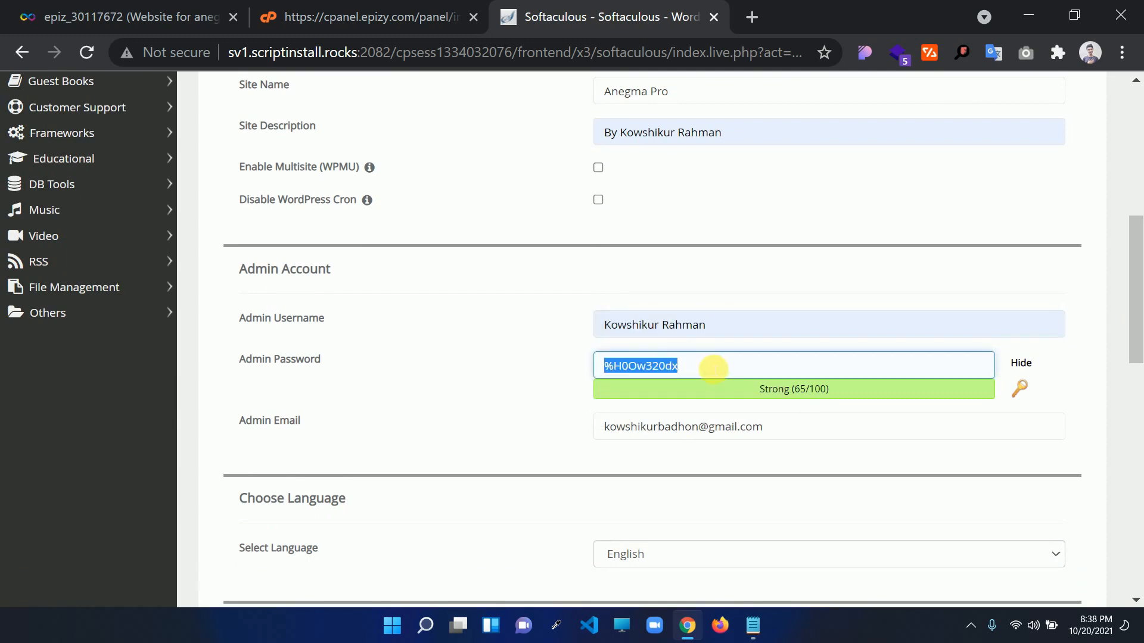
pyautogui.press('BackSpace')
pyautogui.write('mk')
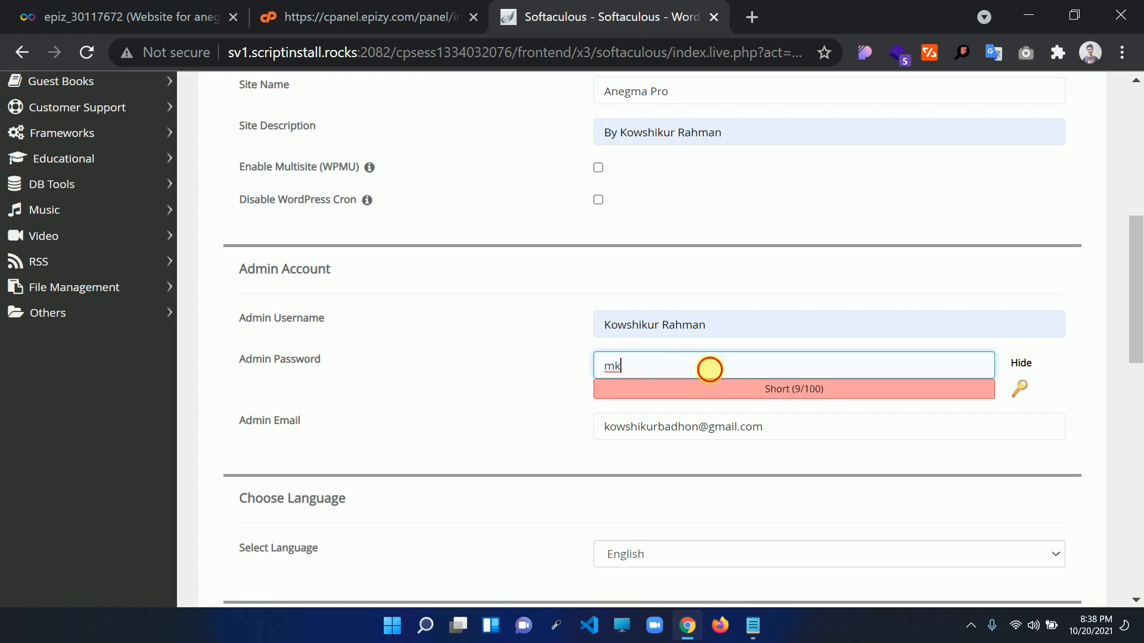
pyautogui.moveTo(709, 369); pyautogui.dragTo(596, 364)
pyautogui.click(1020, 362)
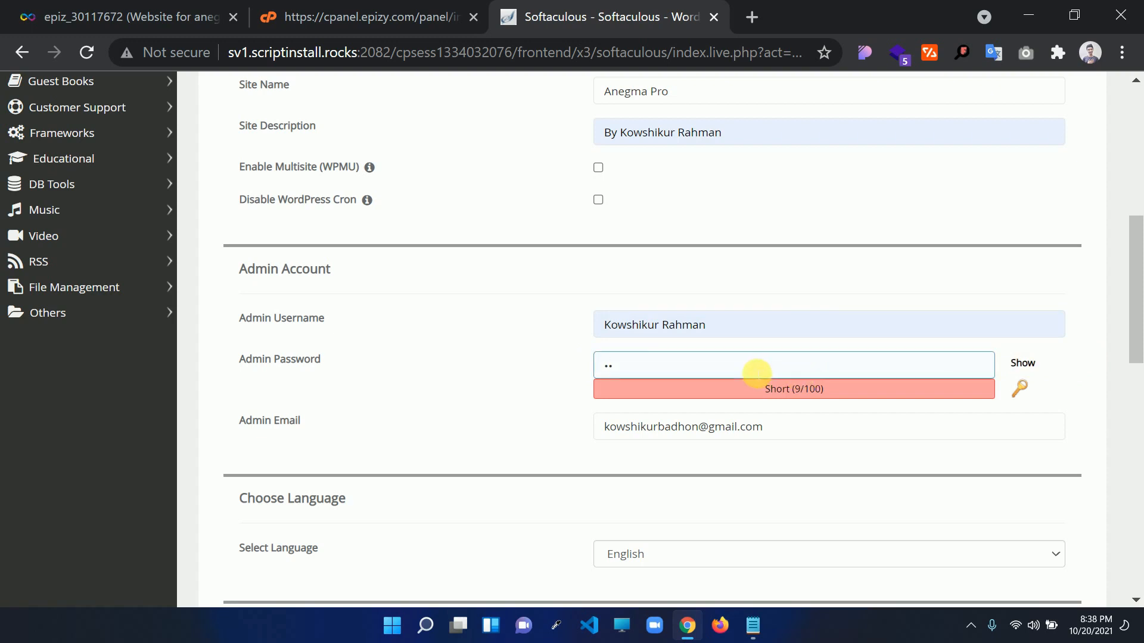
pyautogui.doubleClick(757, 372)
pyautogui.write('1234')
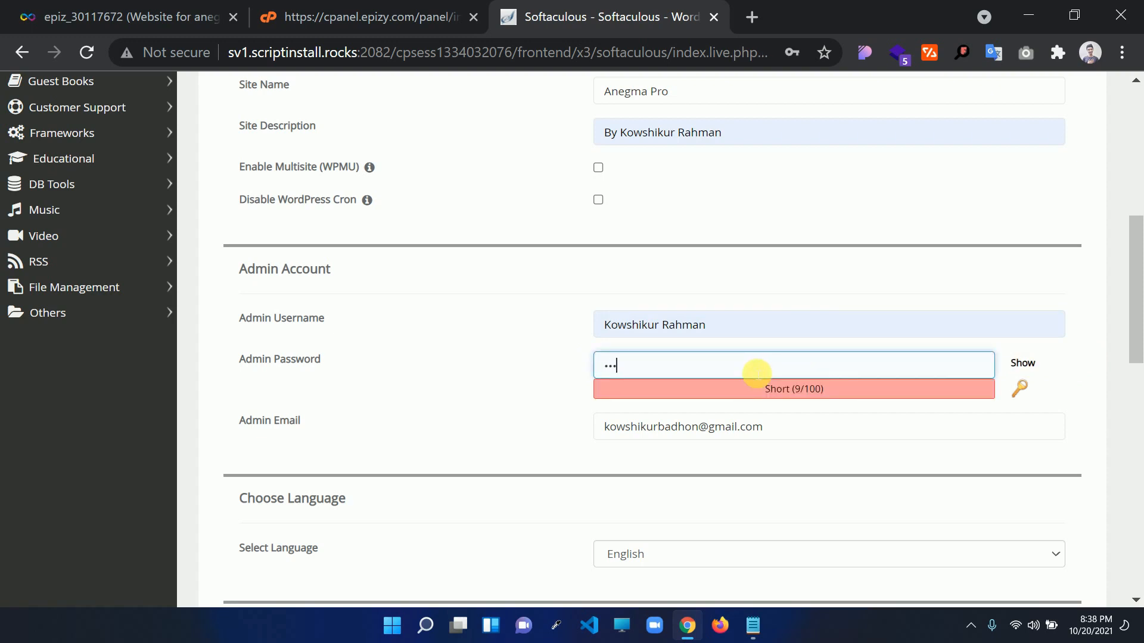
pyautogui.write('•••')
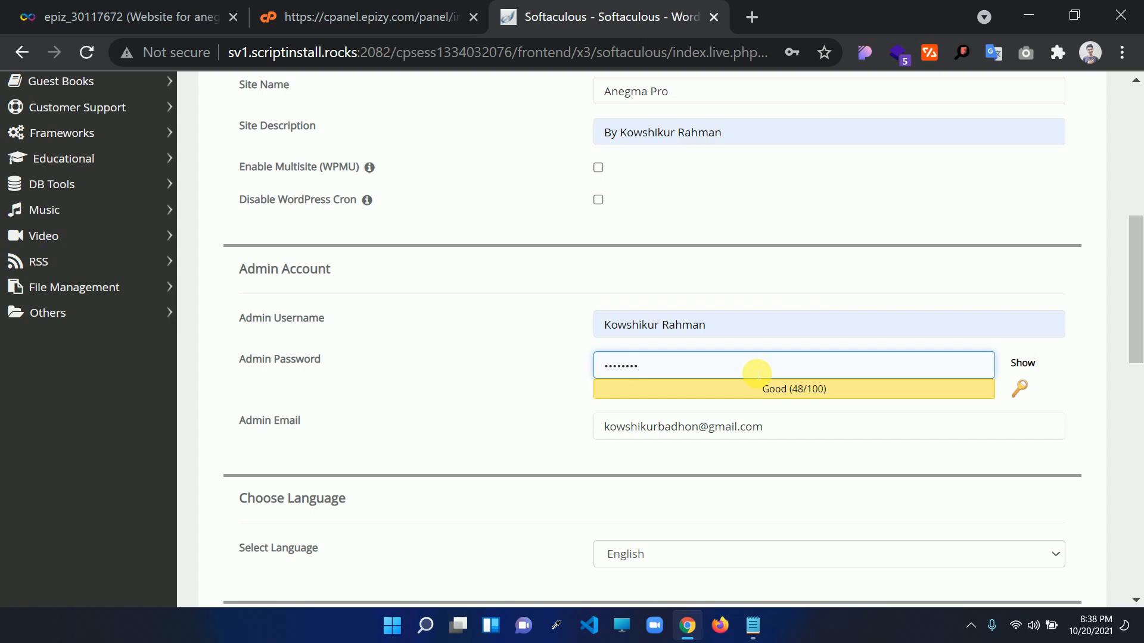
pyautogui.scroll(-10, 756, 373)
# Check the admin email, then run the WordPress install for anegmapro.epizy.com
pyautogui.scroll(3, 740, 365)
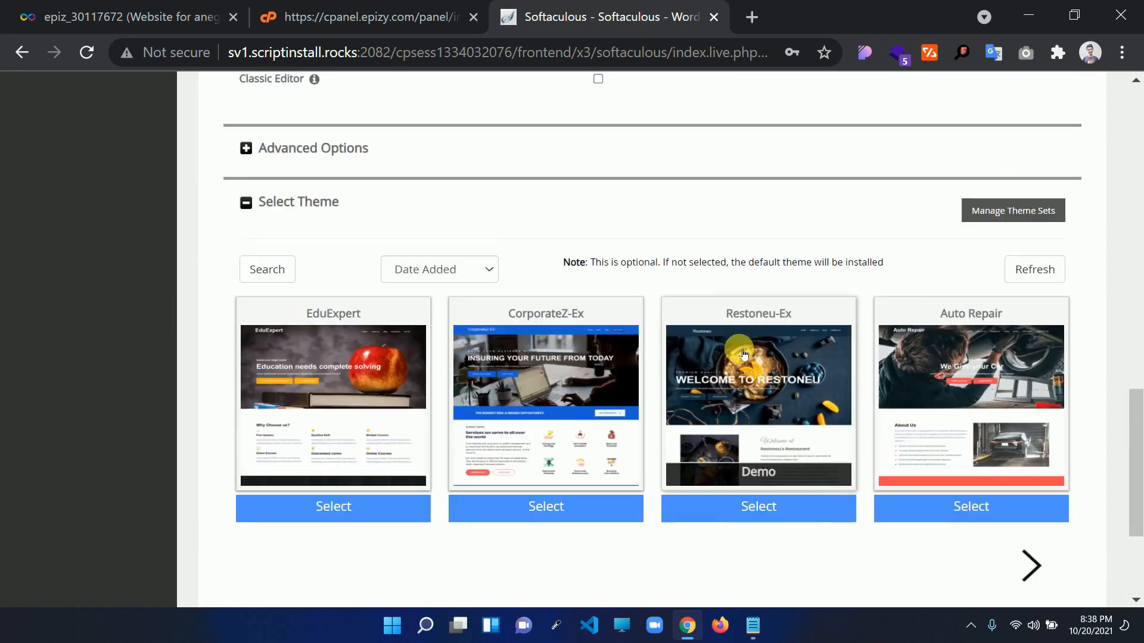
pyautogui.scroll(7, 743, 351)
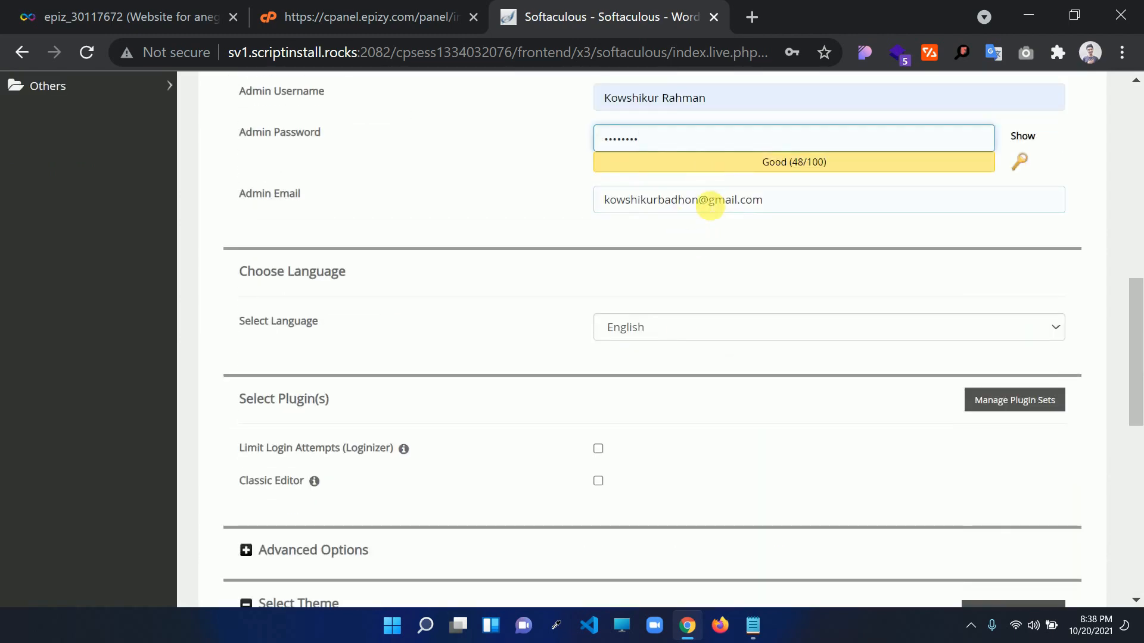
pyautogui.moveTo(771, 202); pyautogui.dragTo(582, 201)
pyautogui.click(518, 198)
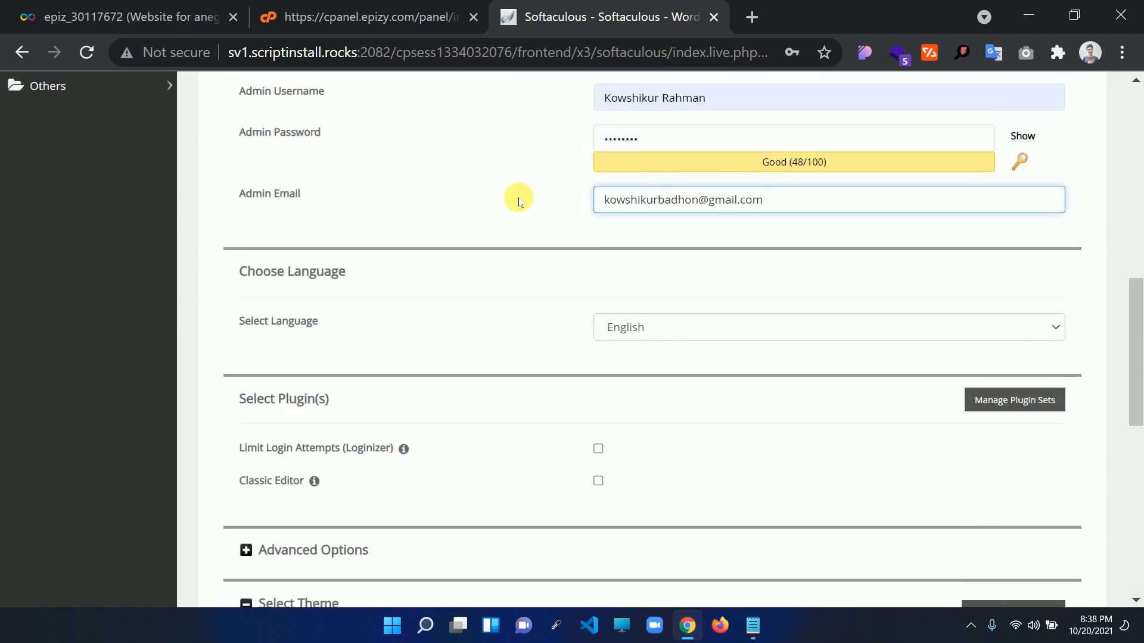
pyautogui.moveTo(1136, 304); pyautogui.dragTo(1137, 457)
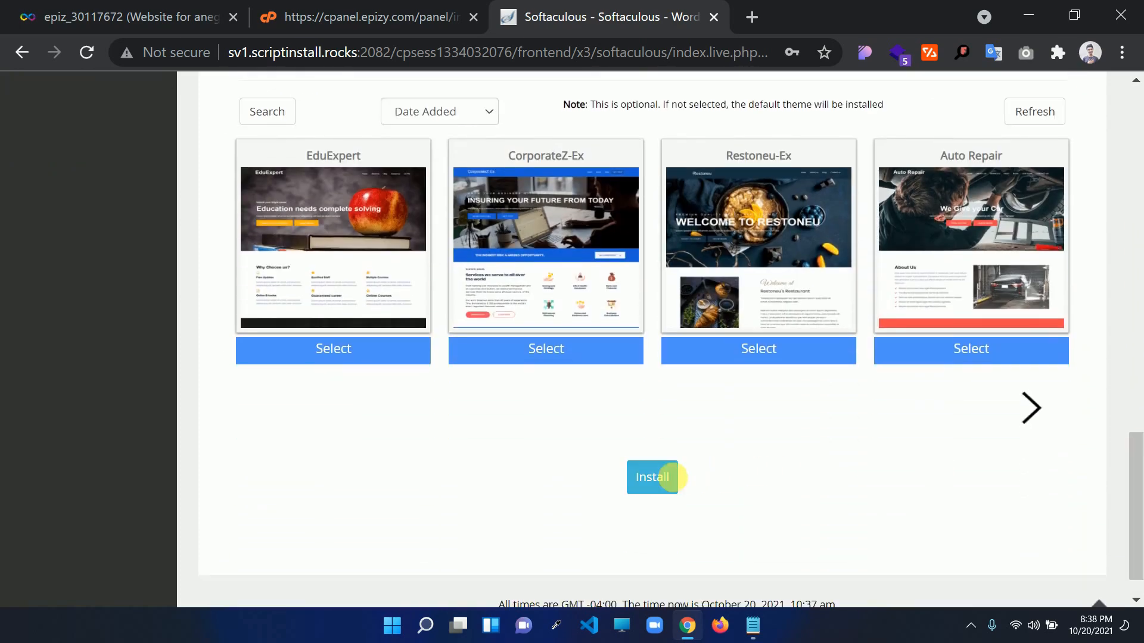
pyautogui.click(668, 480)
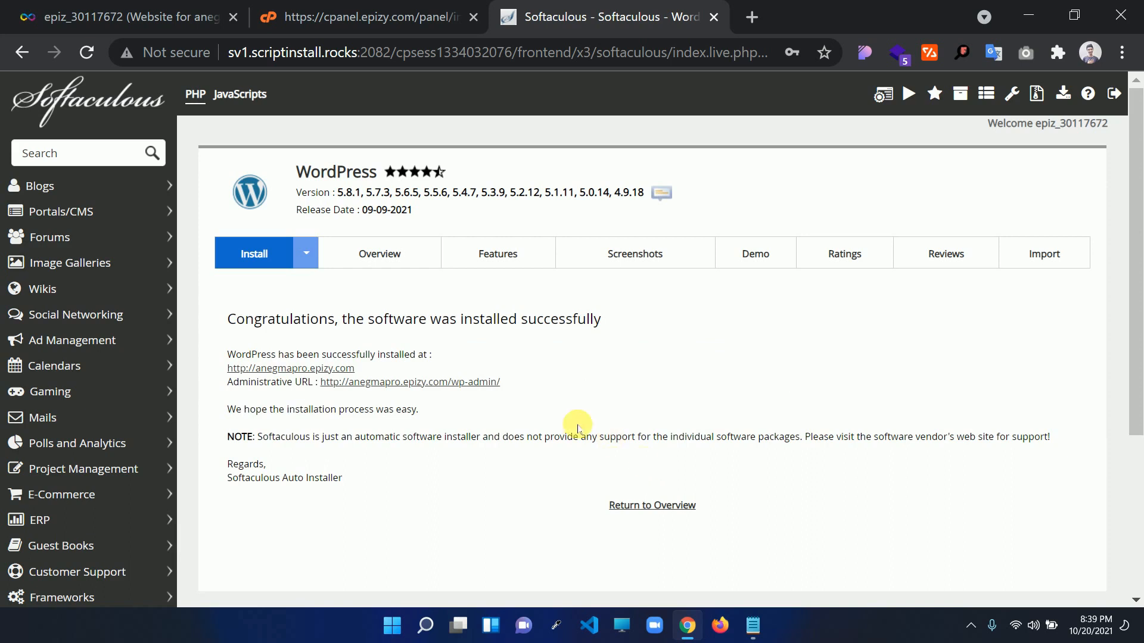
pyautogui.click(301, 369)
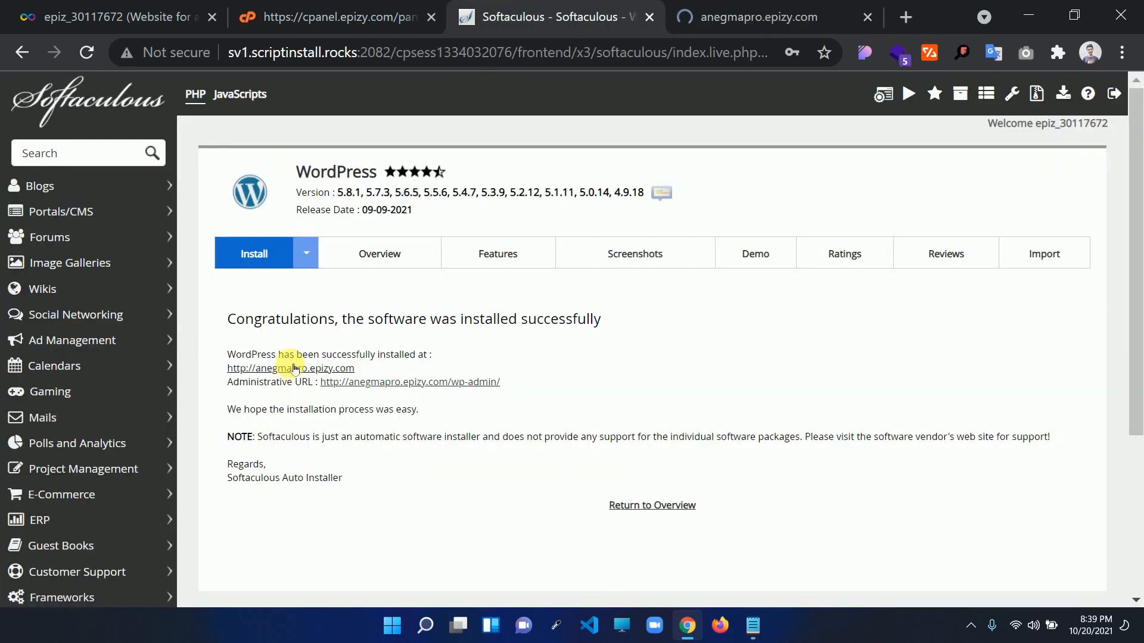
pyautogui.click(744, 19)
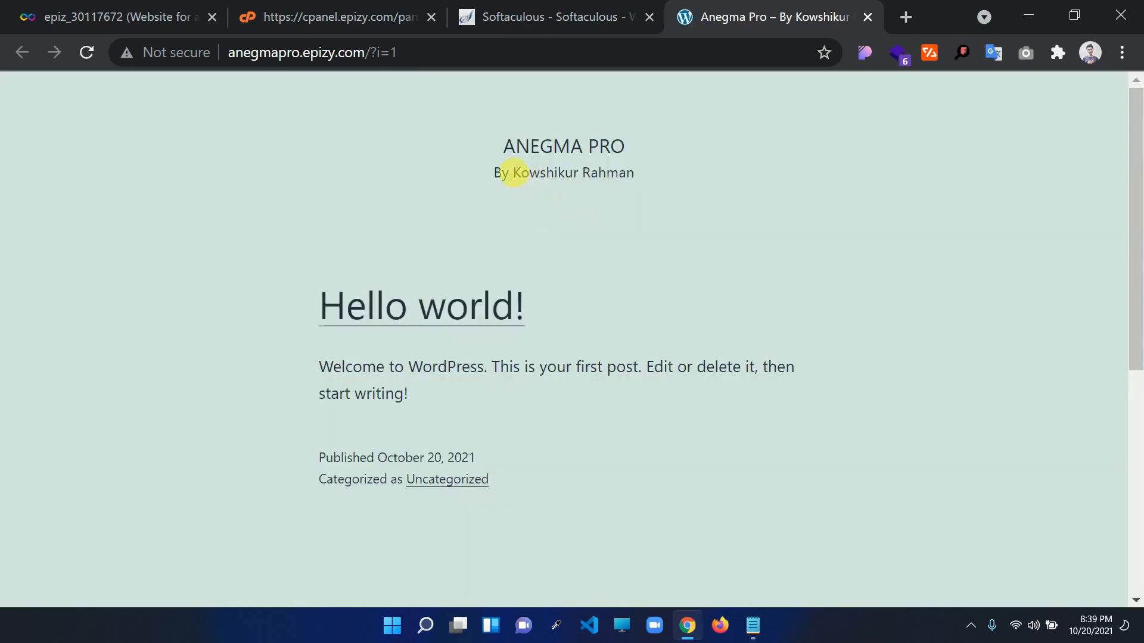
pyautogui.click(571, 13)
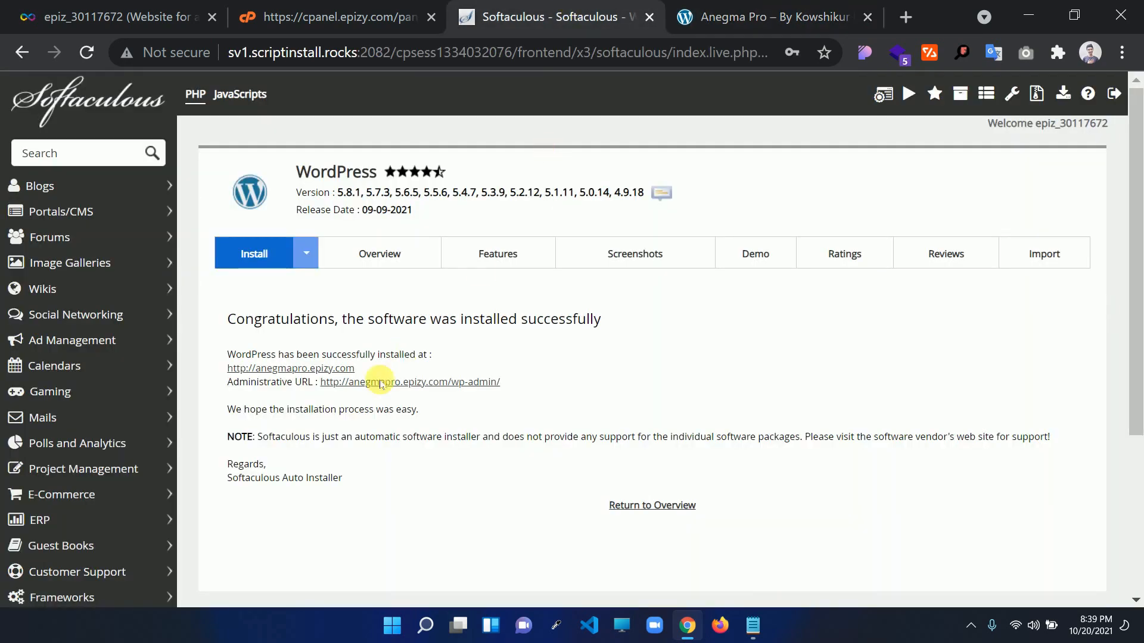
# Open the wp-admin dashboard from the Administrative URL, then minimize Chrome
pyautogui.click(388, 383)
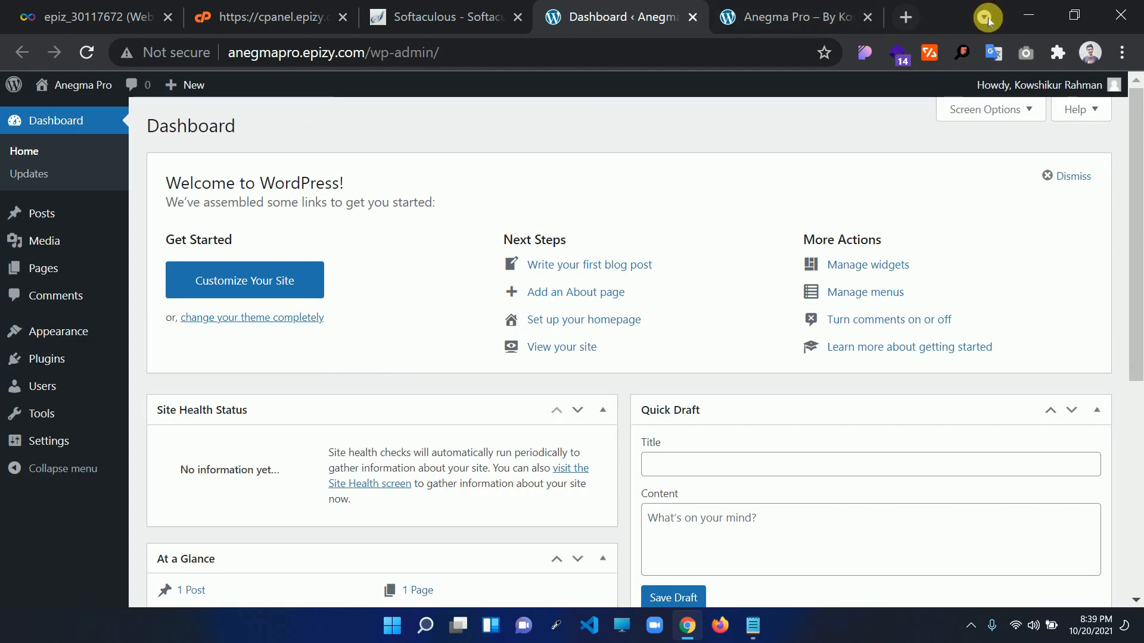
pyautogui.click(1029, 17)
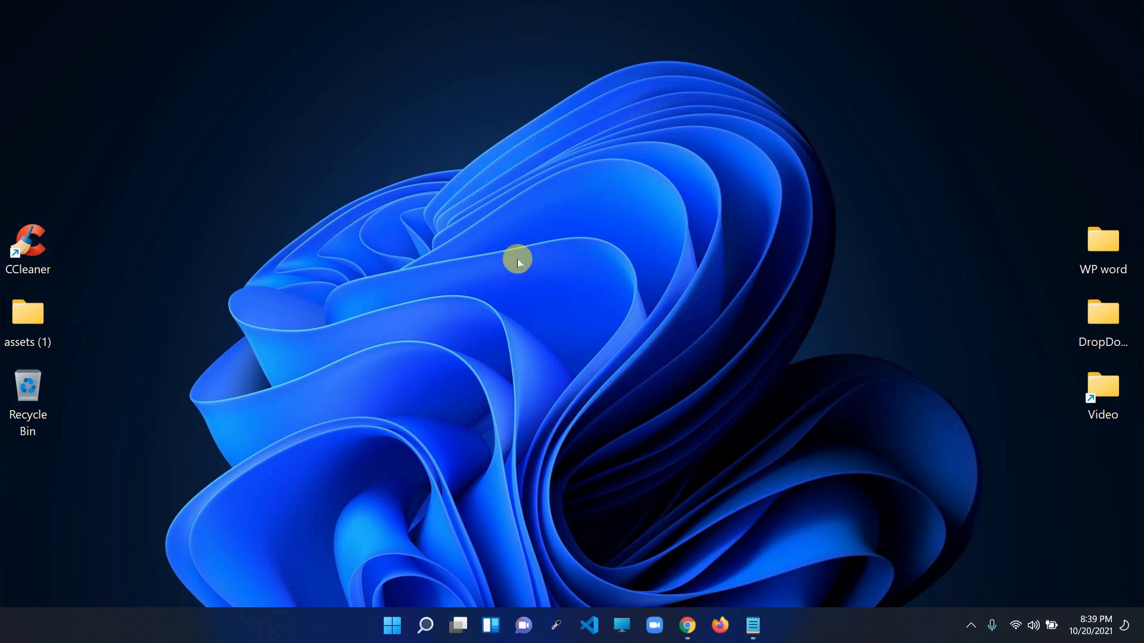